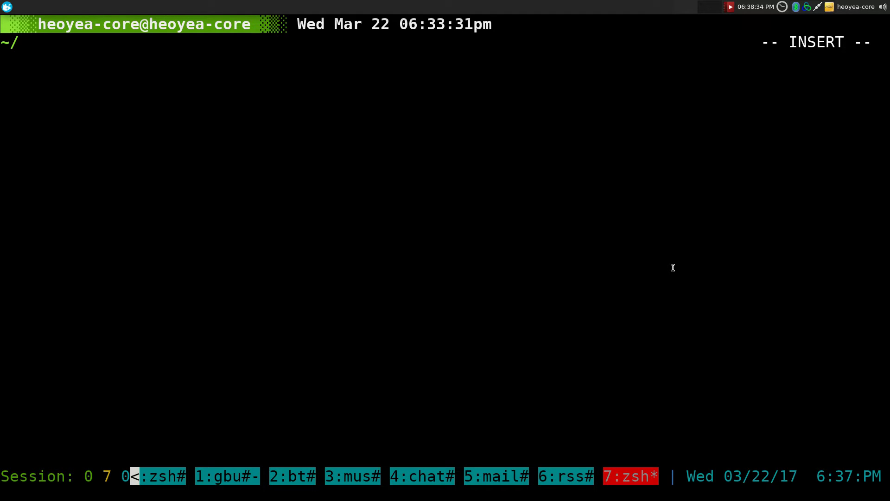
# Open ~/.xbindkeysrc in Vim with the c-xbindkeysrc shortcut and move toward the System section
pyautogui.write('c-xbin')
pyautogui.press('Tab')
pyautogui.press('Return')
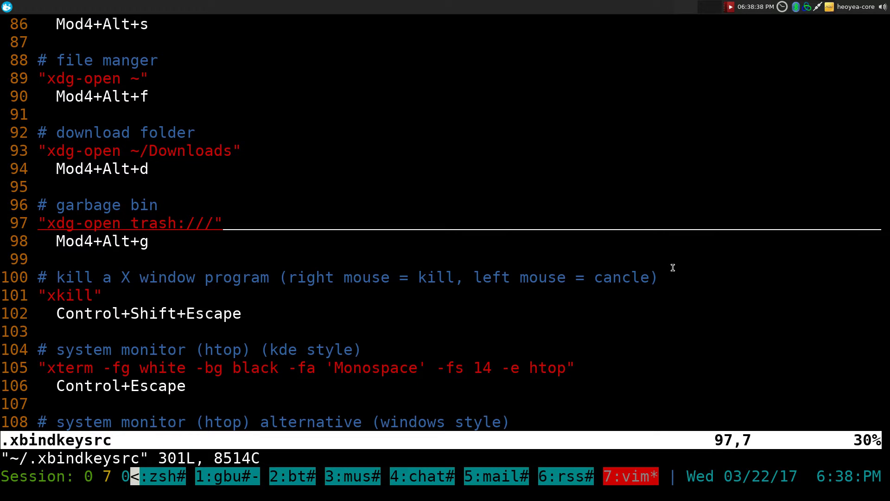
pyautogui.press('g')
pyautogui.press('g')
pyautogui.press('j')
pyautogui.press('j')
pyautogui.press('j')
pyautogui.press('j')
pyautogui.press('j')
pyautogui.press('j')
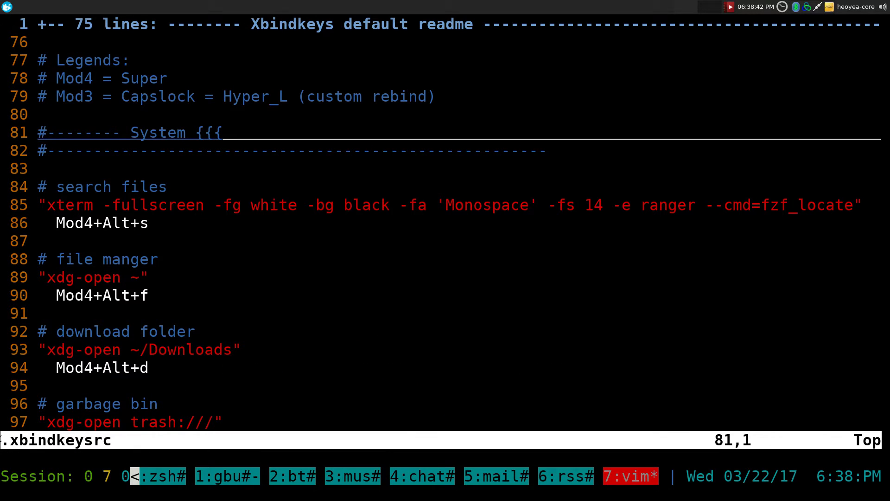
# Highlight lines 85–86, the search-files command and its Mod4+Alt+s binding
pyautogui.moveTo(2, 438); pyautogui.dragTo(116, 444)
pyautogui.click(360, 367)
pyautogui.press('j')
pyautogui.press('j')
pyautogui.press('j')
pyautogui.press('j')
pyautogui.hotkey('shift', 'v')
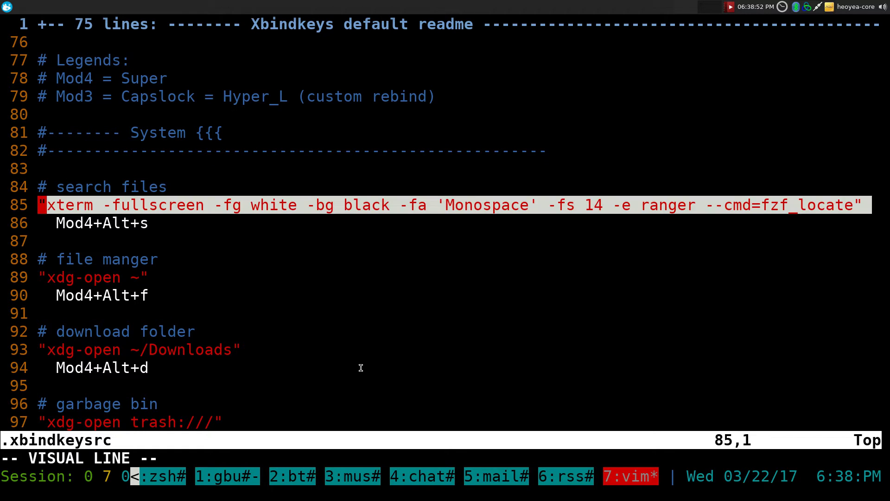
pyautogui.press('Escape')
pyautogui.press('j')
pyautogui.hotkey('shift', 'v')
pyautogui.press('Escape')
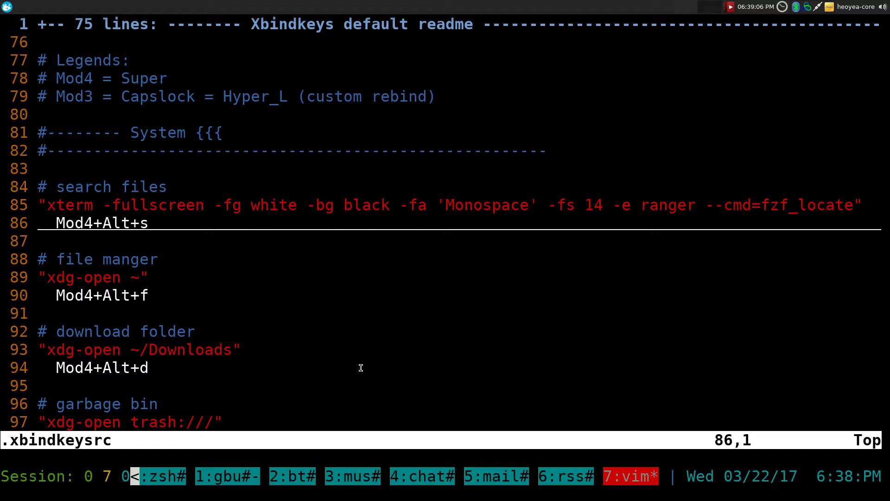
# Unfold the Xbindkeys default readme and step through its examples to the mouse-button lines 67–69
pyautogui.press('g')
pyautogui.press('g')
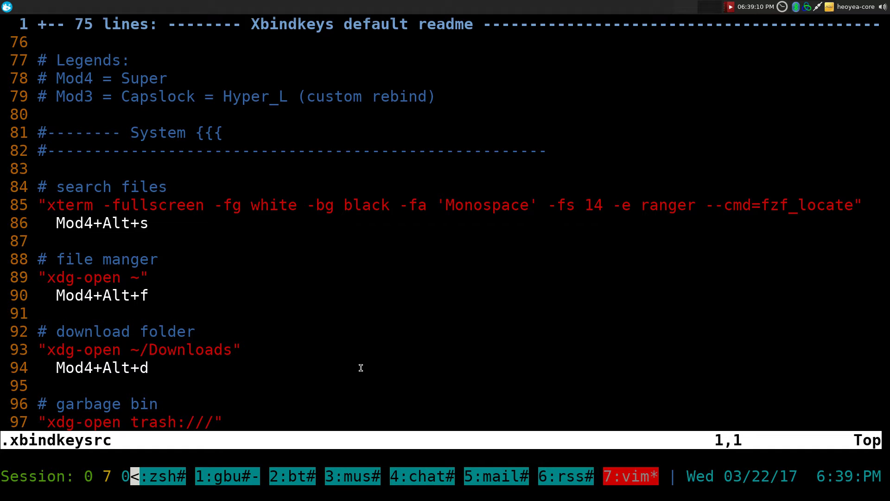
pyautogui.press('z')
pyautogui.press('o')
pyautogui.press('j')
pyautogui.press('j')
pyautogui.press('j')
pyautogui.press('j')
pyautogui.press('j')
pyautogui.press('j')
pyautogui.press('j')
pyautogui.press('j')
pyautogui.press('j')
pyautogui.press('j')
pyautogui.press('j')
pyautogui.press('j')
pyautogui.press('j')
pyautogui.press('j')
pyautogui.press('j')
pyautogui.press('j')
pyautogui.press('j')
pyautogui.press('j')
pyautogui.press('j')
pyautogui.press('j')
pyautogui.press('j')
pyautogui.press('j')
pyautogui.press('j')
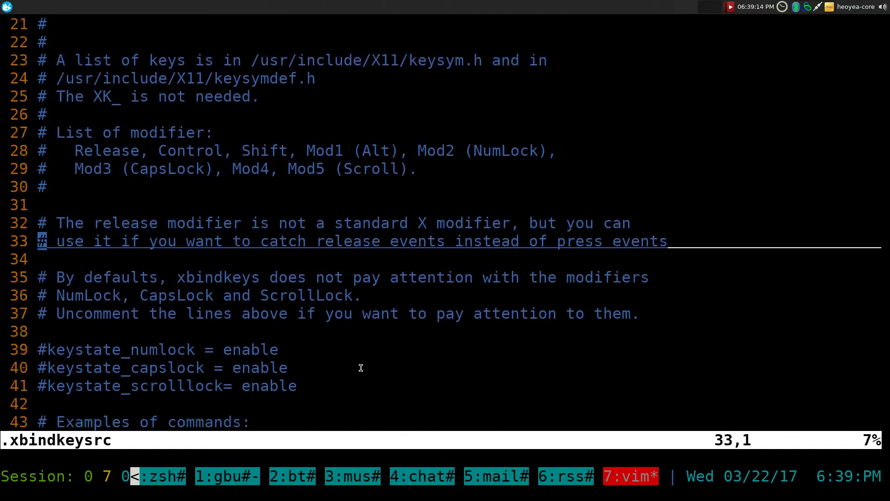
pyautogui.press('j')
pyautogui.press('j')
pyautogui.press('j')
pyautogui.press('j')
pyautogui.press('j')
pyautogui.press('j')
pyautogui.press('j')
pyautogui.press('j')
pyautogui.press('j')
pyautogui.press('j')
pyautogui.press('j')
pyautogui.press('j')
pyautogui.press('j')
pyautogui.press('j')
pyautogui.press('j')
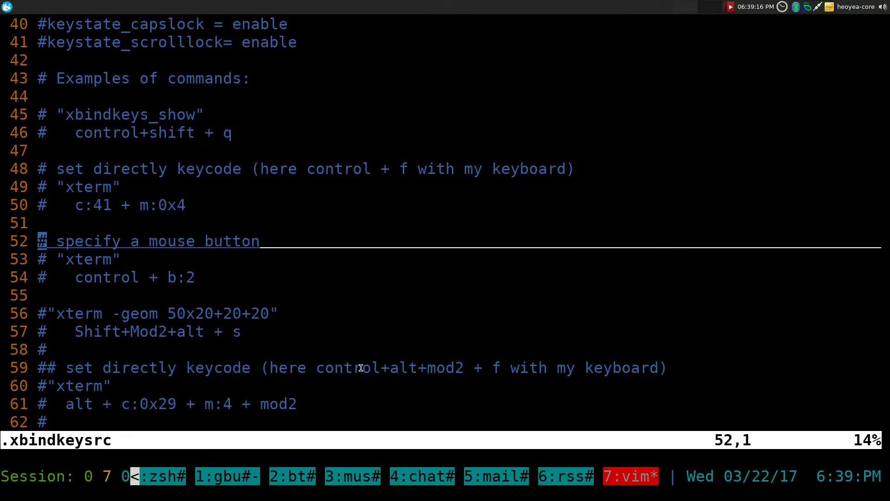
pyautogui.press('j')
pyautogui.press('j')
pyautogui.press('j')
pyautogui.press('j')
pyautogui.press('j')
pyautogui.press('j')
pyautogui.press('j')
pyautogui.press('j')
pyautogui.press('j')
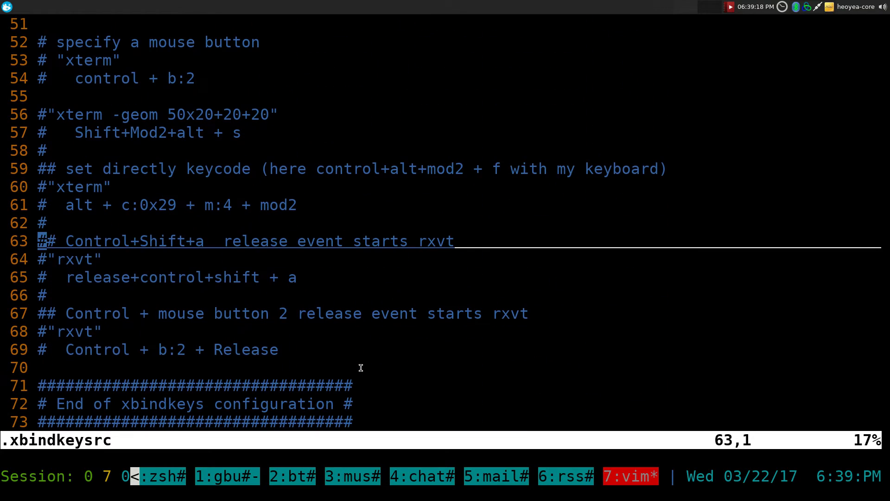
pyautogui.press('j')
pyautogui.press('j')
pyautogui.press('j')
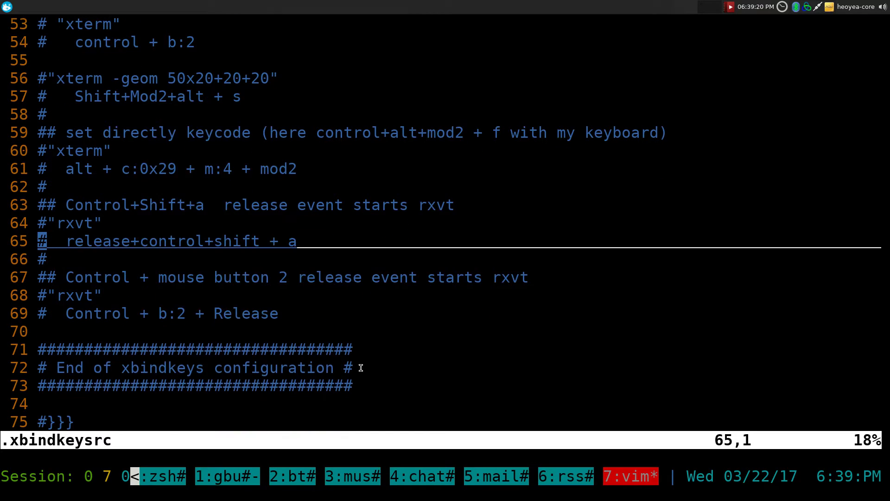
pyautogui.press('j')
pyautogui.hotkey('shift', 'v')
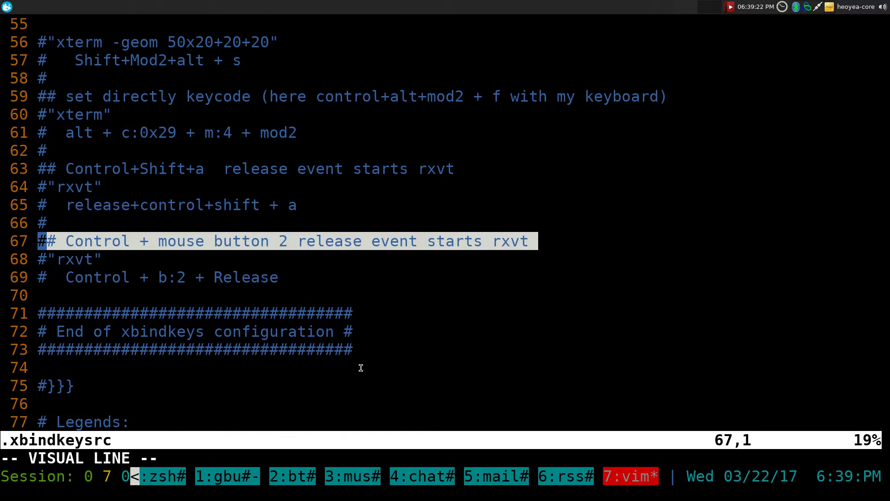
pyautogui.press('j')
pyautogui.press('j')
pyautogui.press('Escape')
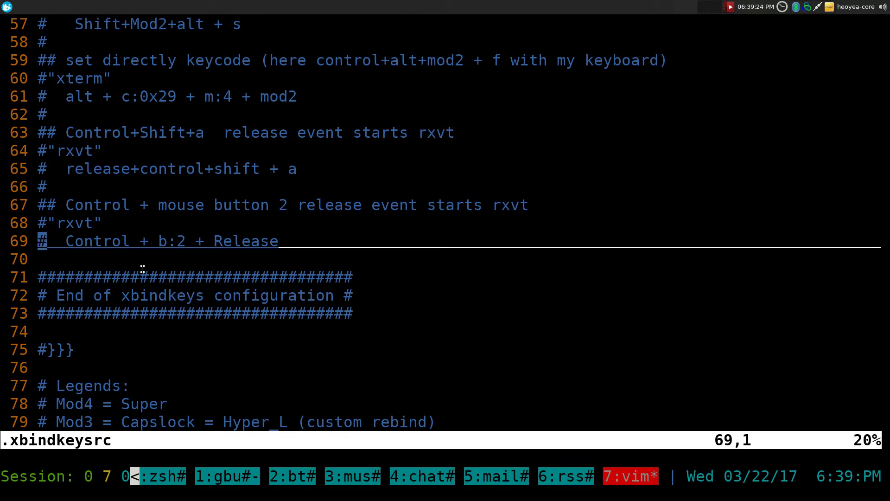
# Mark Control, b:2 and rxvt in the readme examples, then clear the marks
pyautogui.doubleClick(102, 243)
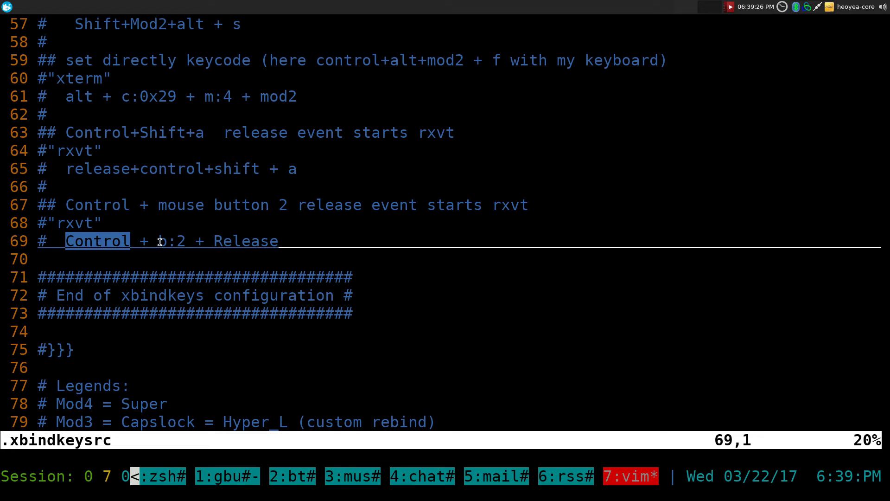
pyautogui.moveTo(159, 242); pyautogui.dragTo(278, 242)
pyautogui.click(275, 246)
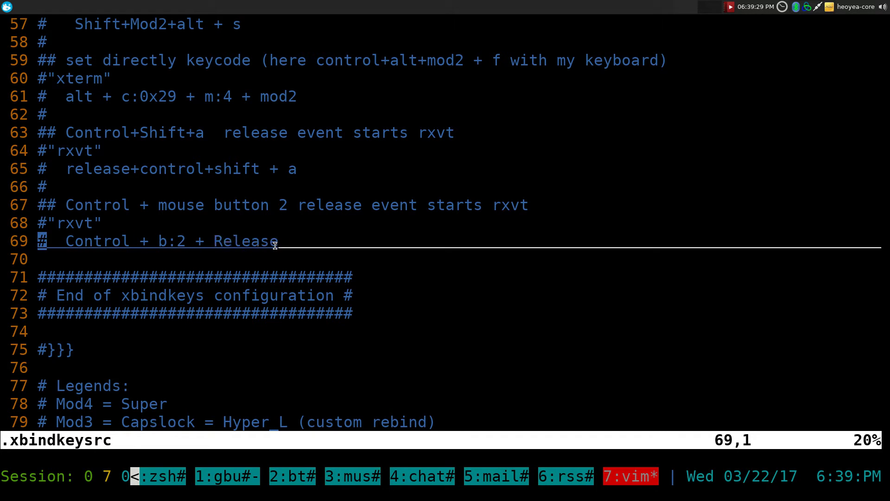
pyautogui.doubleClick(57, 222)
pyautogui.click(131, 207)
# Fold the readme back up, jump to blank line 87, and hide the terminal
pyautogui.press('z')
pyautogui.press('c')
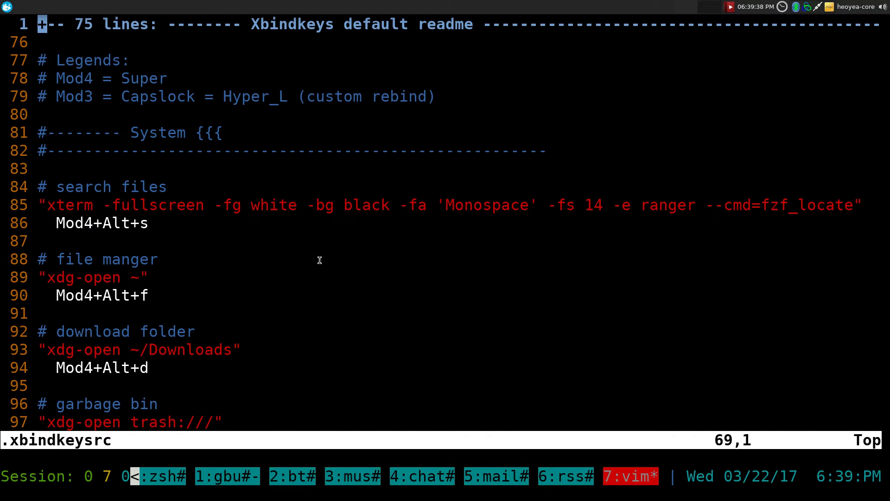
pyautogui.press('}')
pyautogui.press('}')
pyautogui.press('}')
pyautogui.press('}')
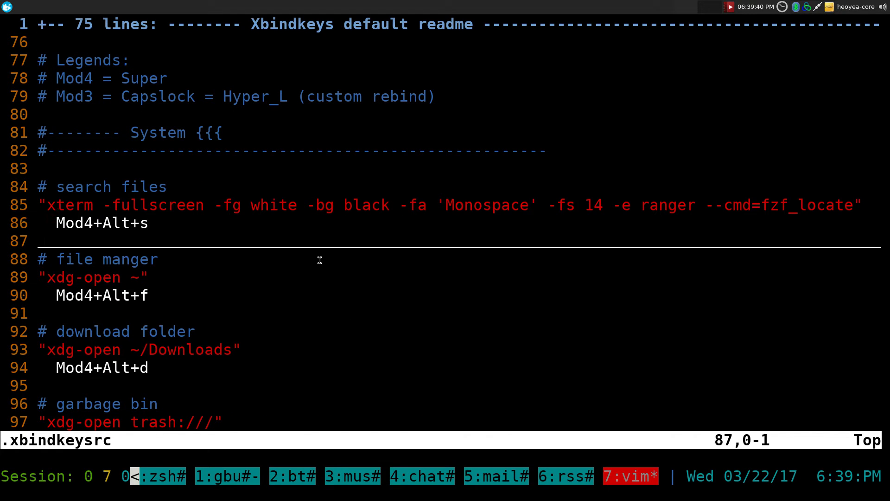
pyautogui.press('super+d')
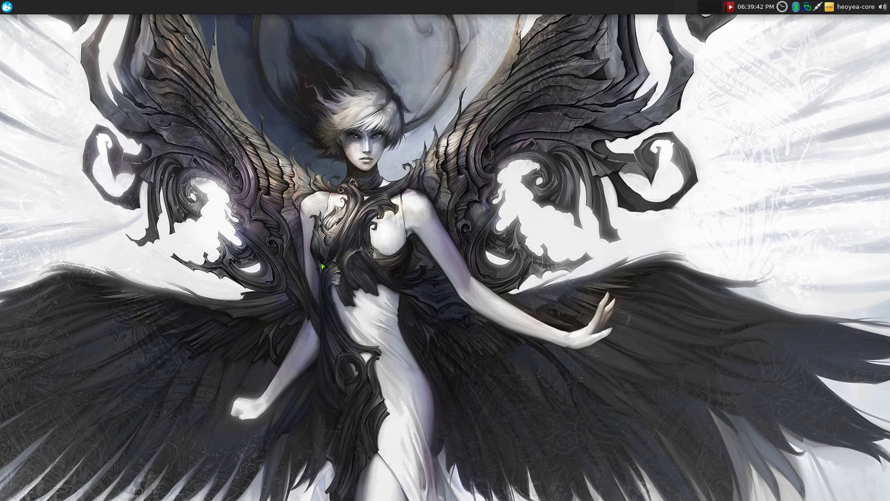
# Launch Xfce Keyboard settings from rofi, show Application Shortcuts, and move and enlarge the window
pyautogui.press('super+space')
pyautogui.write('app')
pyautogui.press('Return')
pyautogui.write('key')
pyautogui.press('Return')
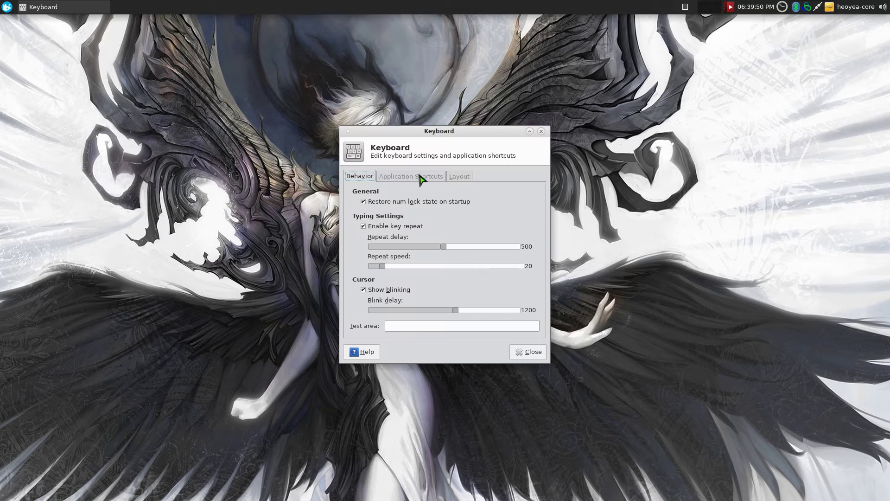
pyautogui.click(424, 176)
pyautogui.moveTo(448, 146); pyautogui.dragTo(417, 132)
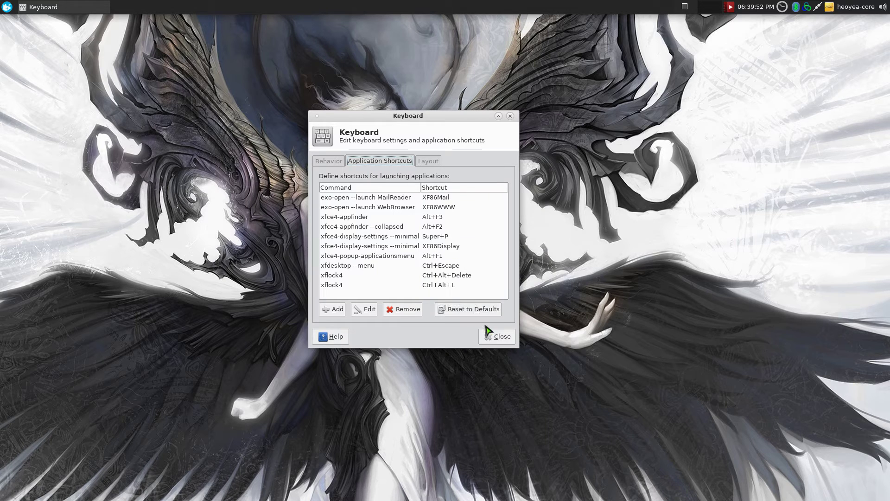
pyautogui.moveTo(488, 332); pyautogui.dragTo(606, 388)
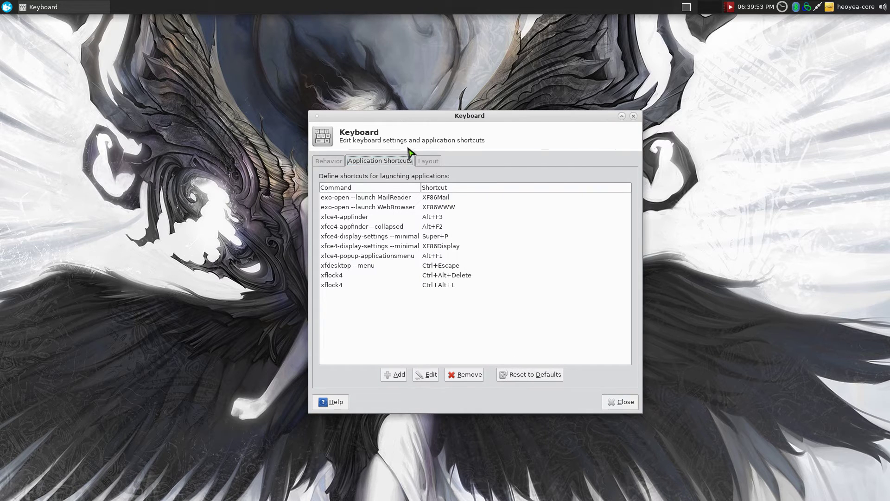
# Start adding a new application shortcut twice, cancelling both times without adding anything
pyautogui.click(394, 374)
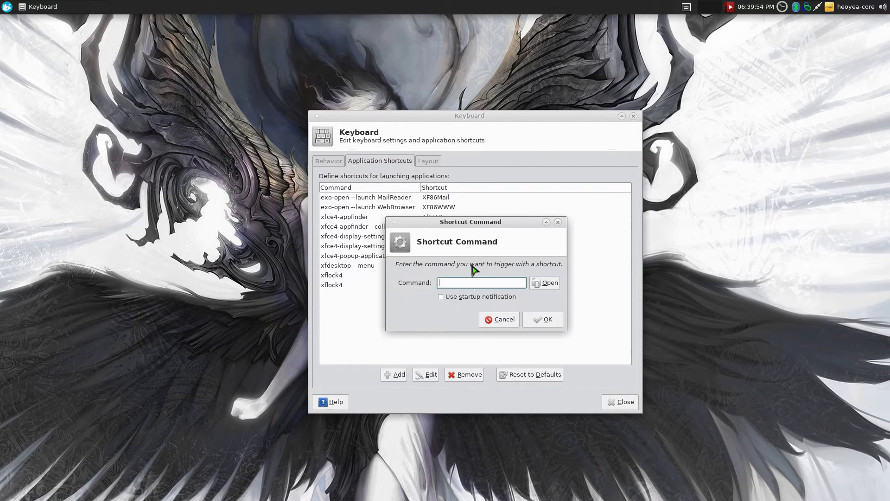
pyautogui.click(503, 321)
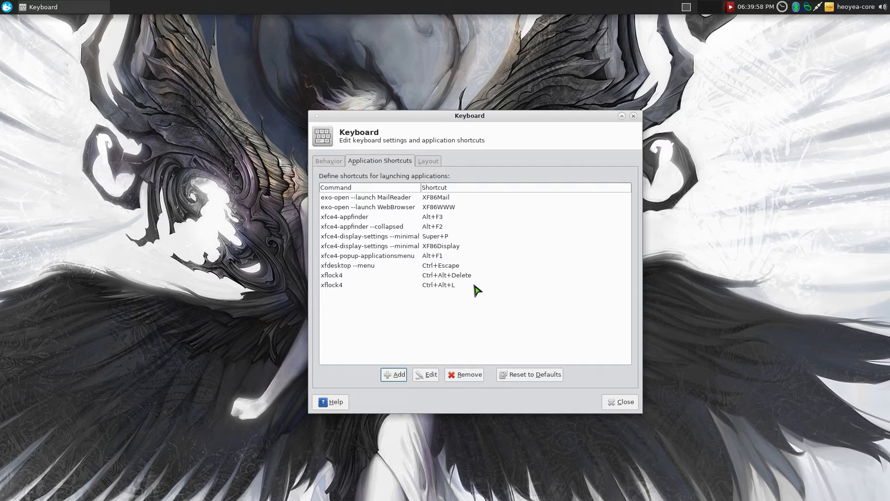
pyautogui.click(395, 374)
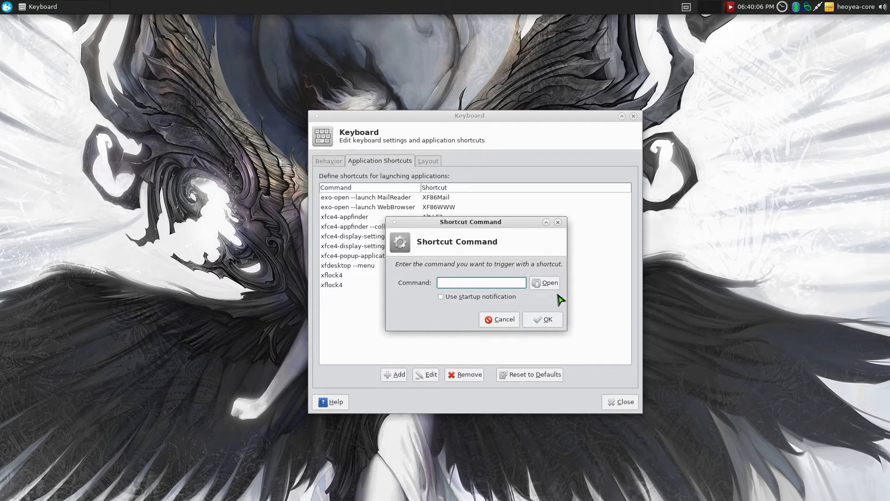
pyautogui.click(509, 327)
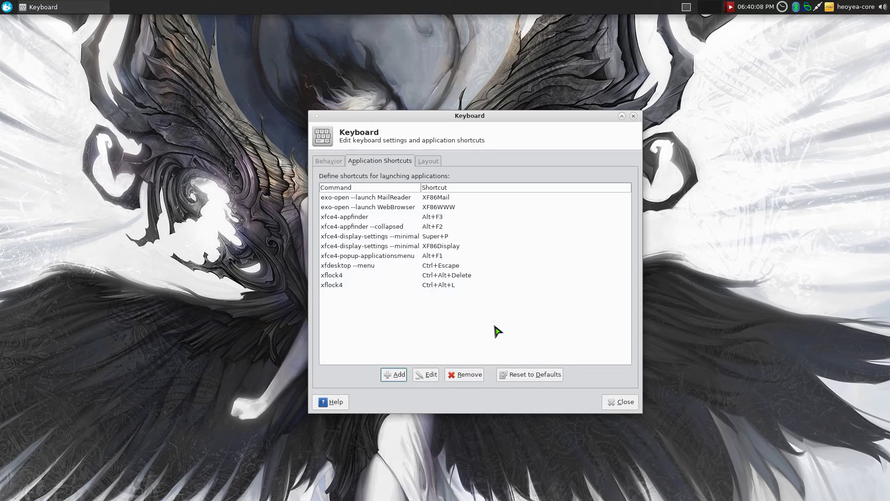
# Return to Vim and highlight the download-folder command and its Mod4+Alt+d hotkey line
pyautogui.press('F12')
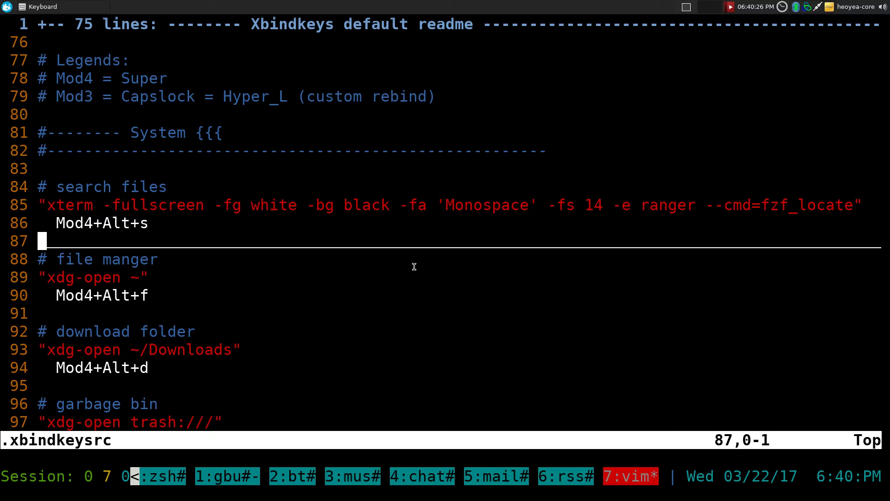
pyautogui.press('j')
pyautogui.press('j')
pyautogui.press('j')
pyautogui.press('j')
pyautogui.press('j')
pyautogui.press('j')
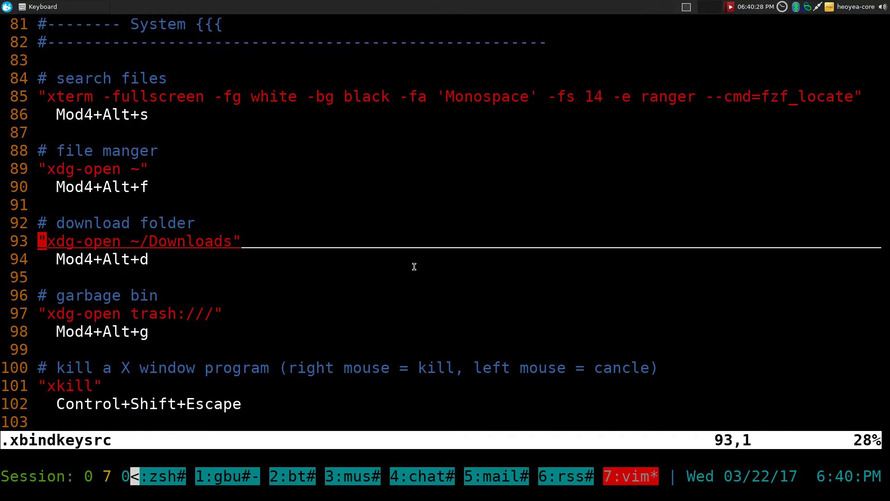
pyautogui.hotkey('shift', 'v')
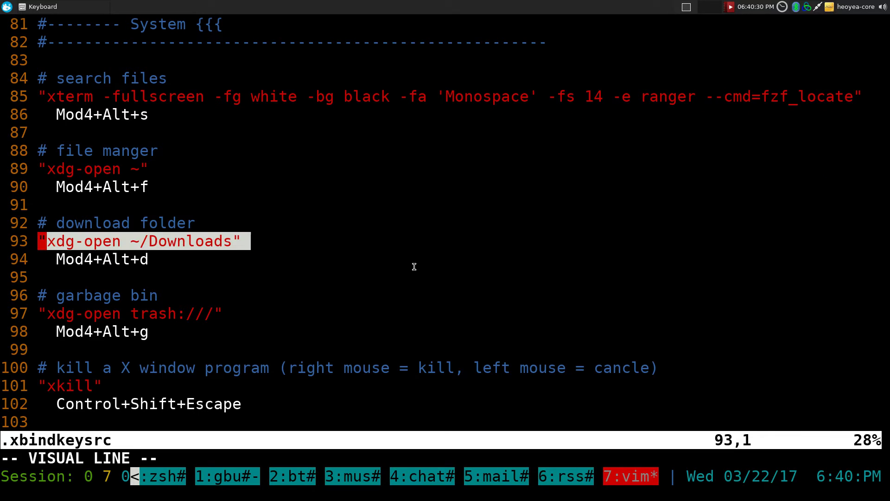
pyautogui.press('Escape')
pyautogui.press('j')
pyautogui.hotkey('shift', 'v')
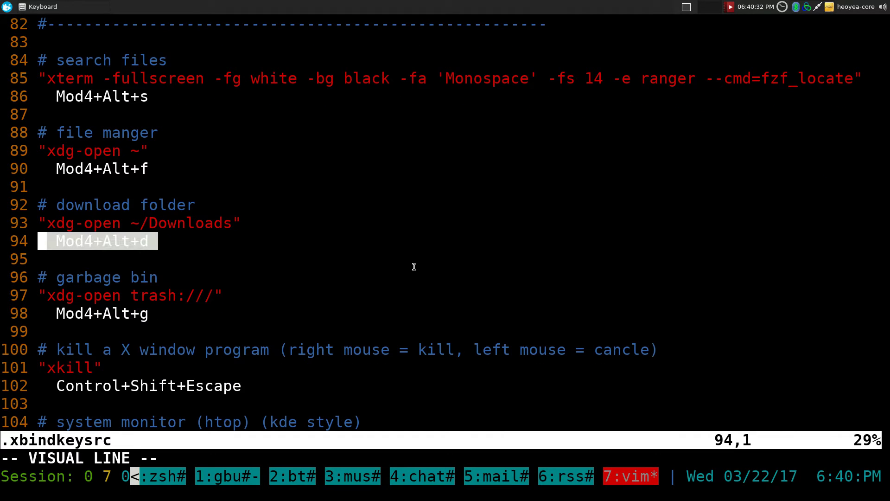
pyautogui.press('Escape')
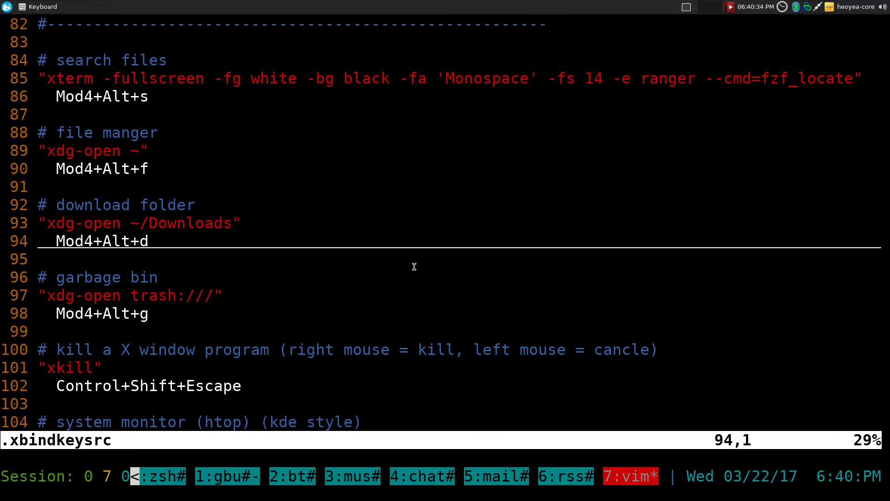
# Move back up and highlight the Mod4+Alt+s search-files line, noting Mod4 means Super
pyautogui.press('k')
pyautogui.hotkey('ctrl', 'u')
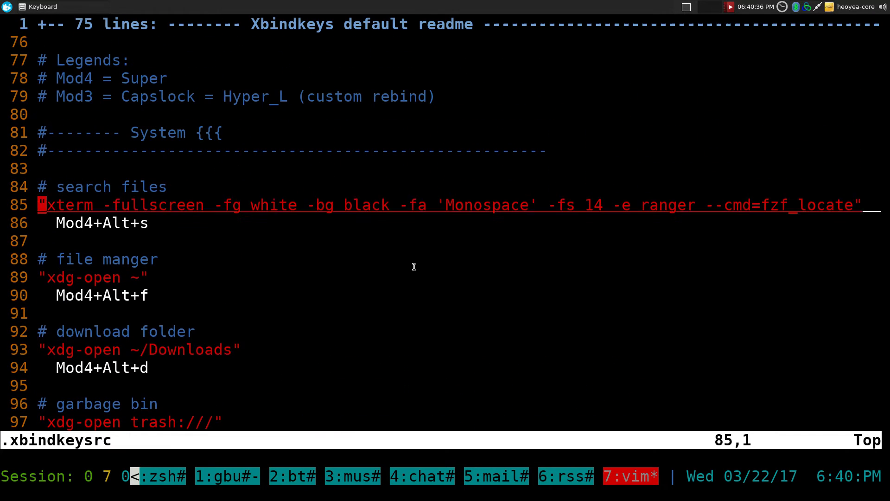
pyautogui.press('k')
pyautogui.press('k')
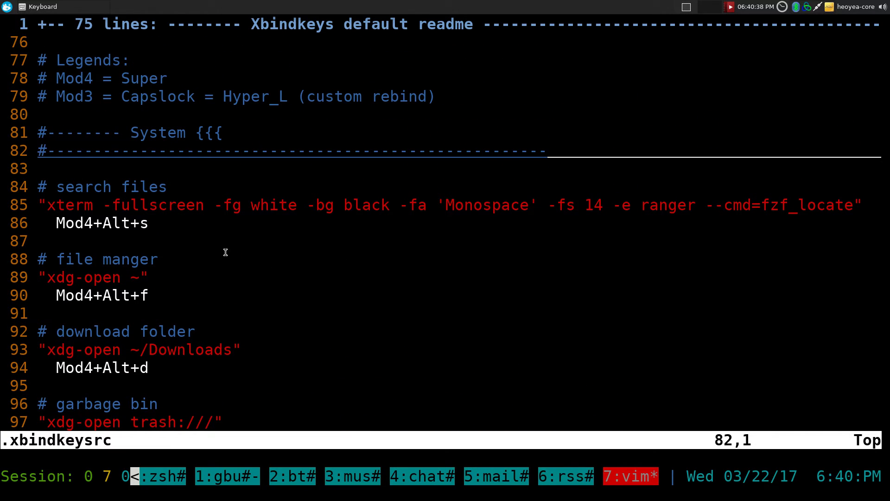
pyautogui.tripleClick(69, 223)
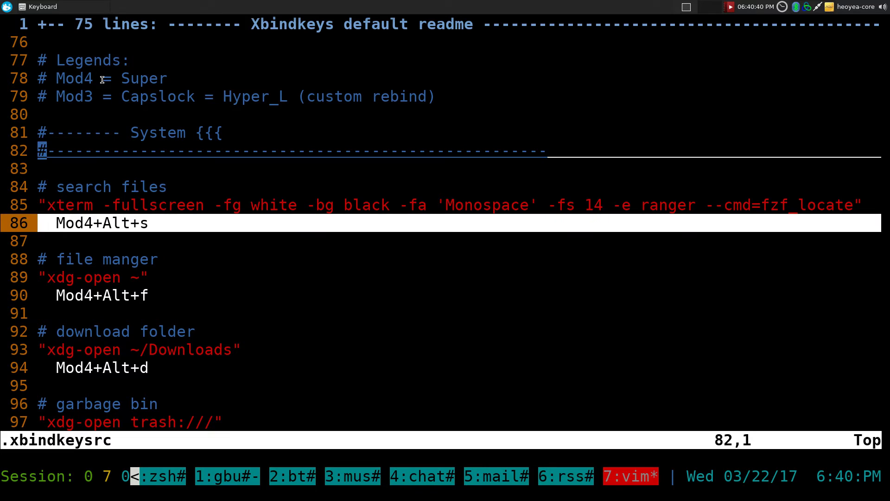
pyautogui.moveTo(94, 78); pyautogui.dragTo(160, 78)
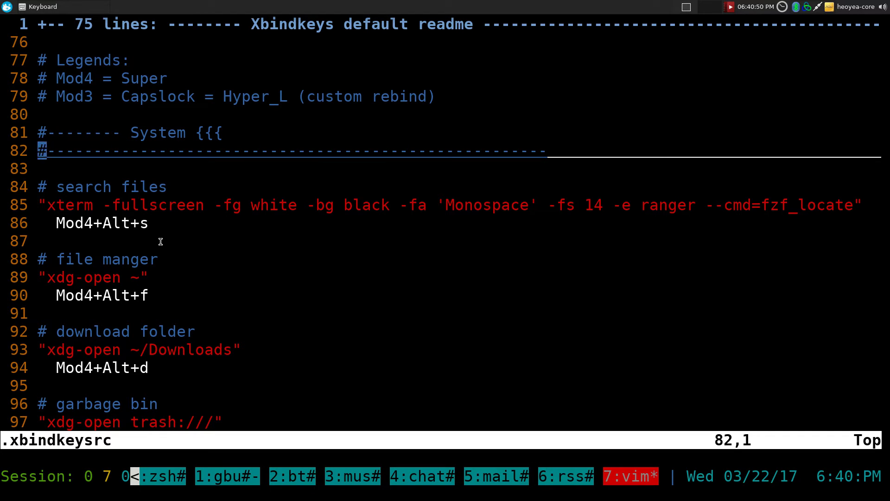
pyautogui.press('super+alt+s')
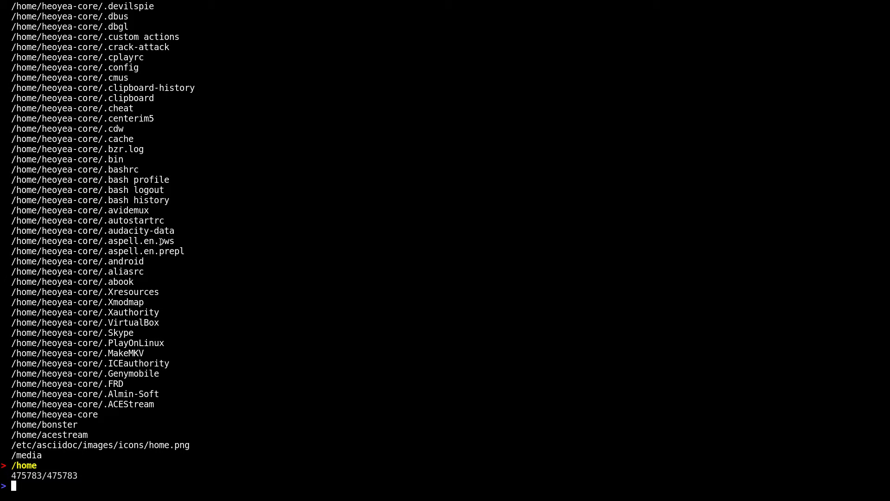
pyautogui.write('xbox soft')
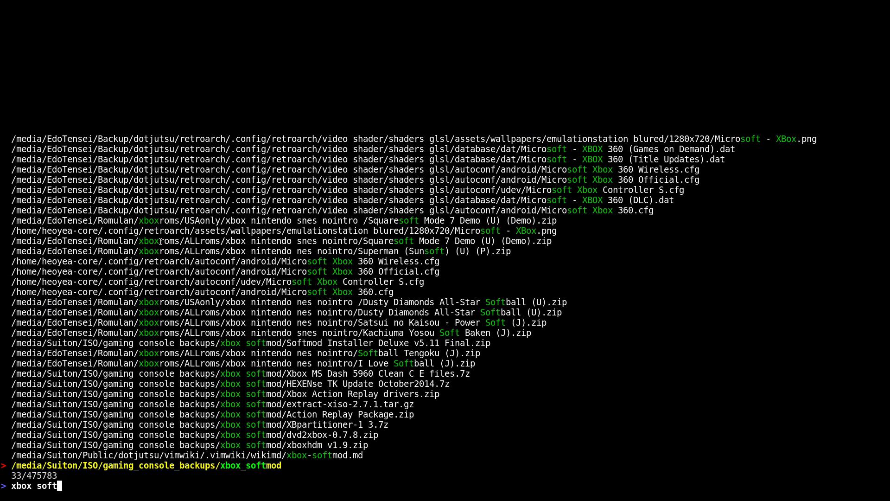
pyautogui.press('Return')
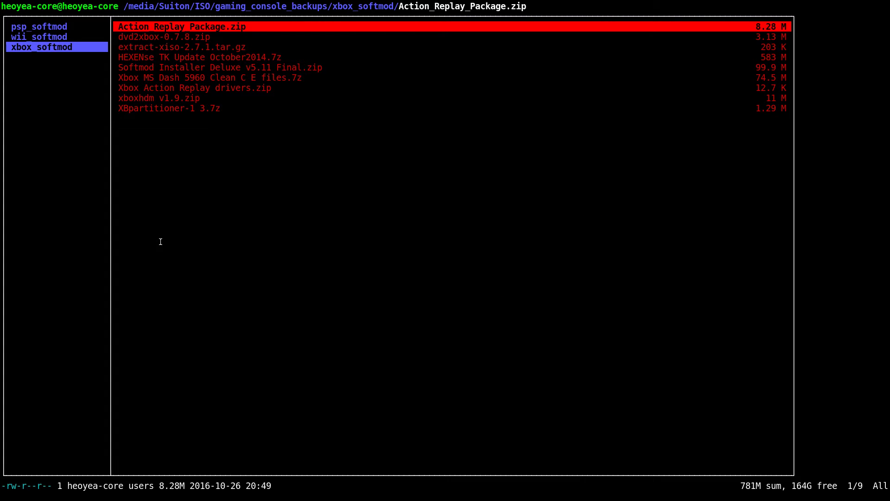
pyautogui.press('q')
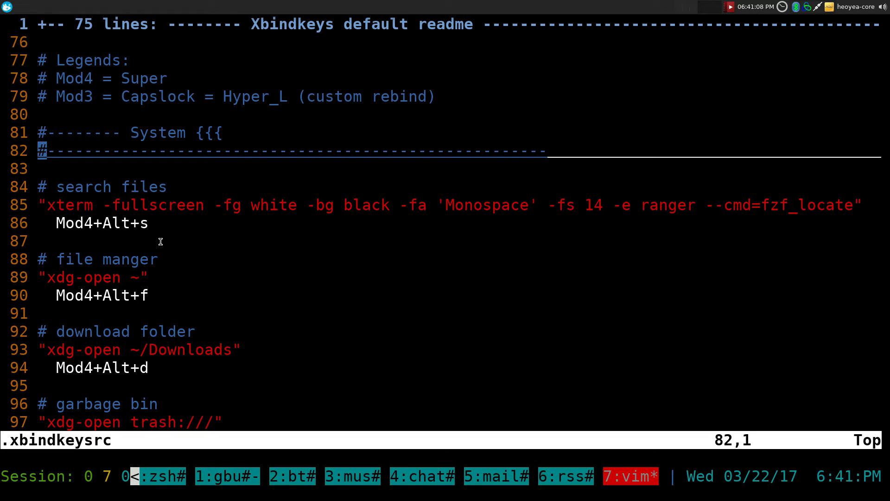
pyautogui.press('j')
pyautogui.press('j')
pyautogui.press('j')
pyautogui.press('j')
pyautogui.press('j')
pyautogui.press('j')
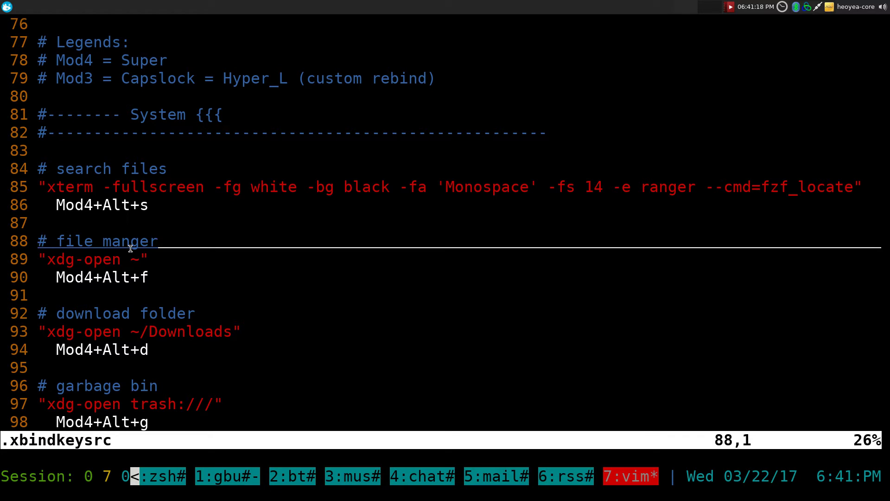
pyautogui.moveTo(51, 282); pyautogui.dragTo(204, 258)
pyautogui.press('super+alt+f')
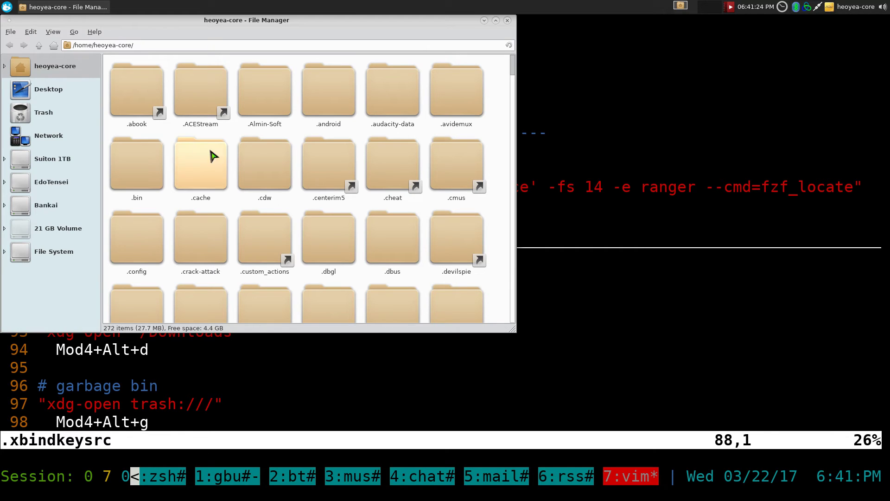
pyautogui.hotkey('ctrl', 'w')
pyautogui.scroll(-4, 304, 253)
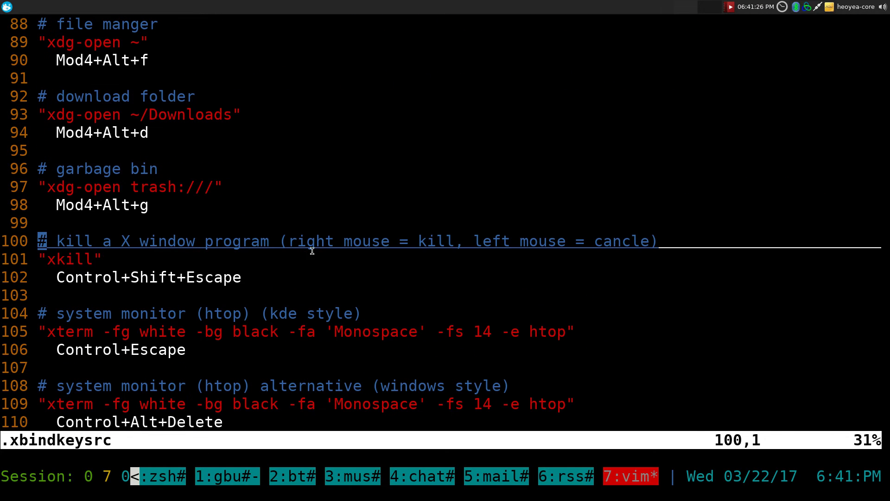
pyautogui.scroll(-1, 354, 235)
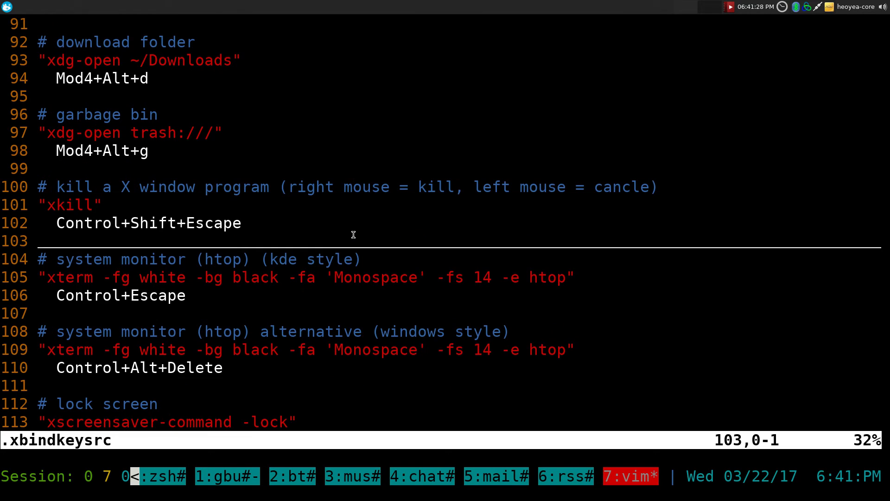
pyautogui.moveTo(59, 264); pyautogui.dragTo(280, 262)
pyautogui.moveTo(57, 297); pyautogui.dragTo(185, 293)
pyautogui.hotkey('ctrl', 'Escape')
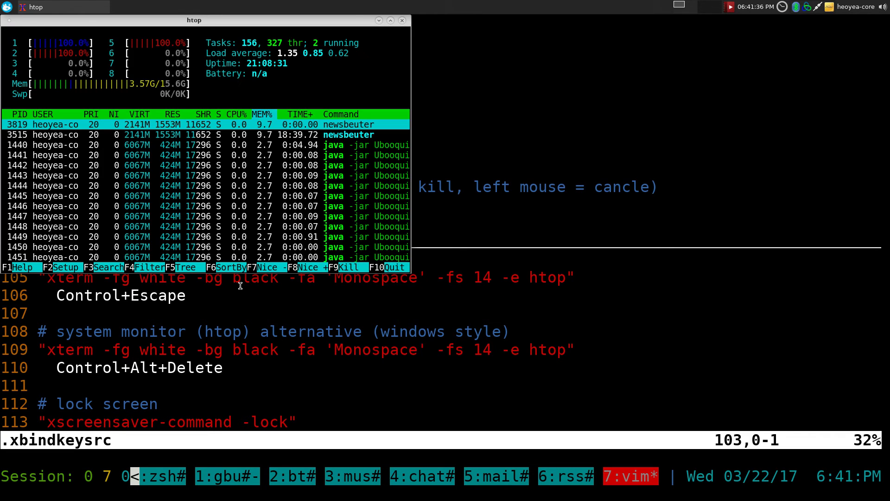
pyautogui.press('q')
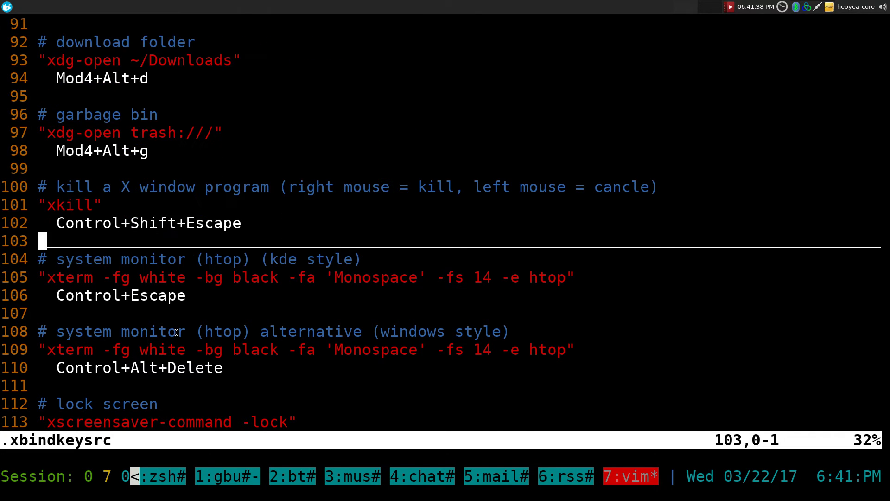
pyautogui.moveTo(57, 369); pyautogui.dragTo(225, 367)
pyautogui.hotkey('ctrl', 'alt', 'Delete')
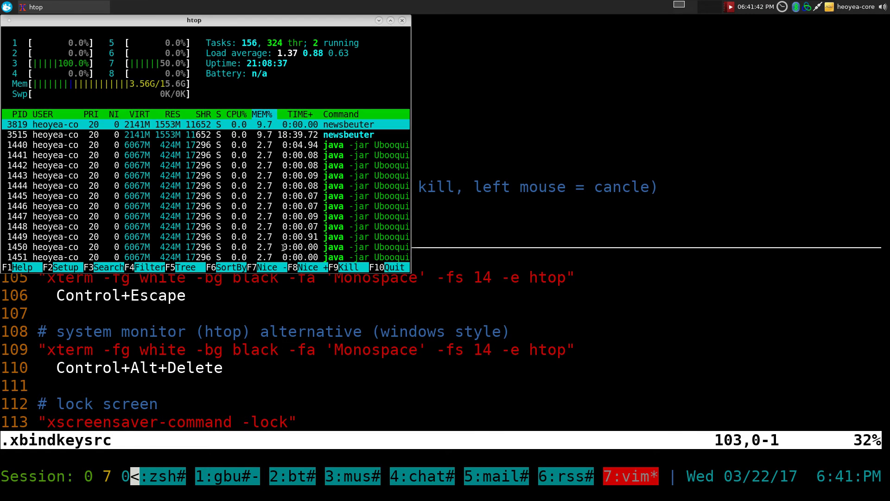
pyautogui.click(314, 194)
pyautogui.press('q')
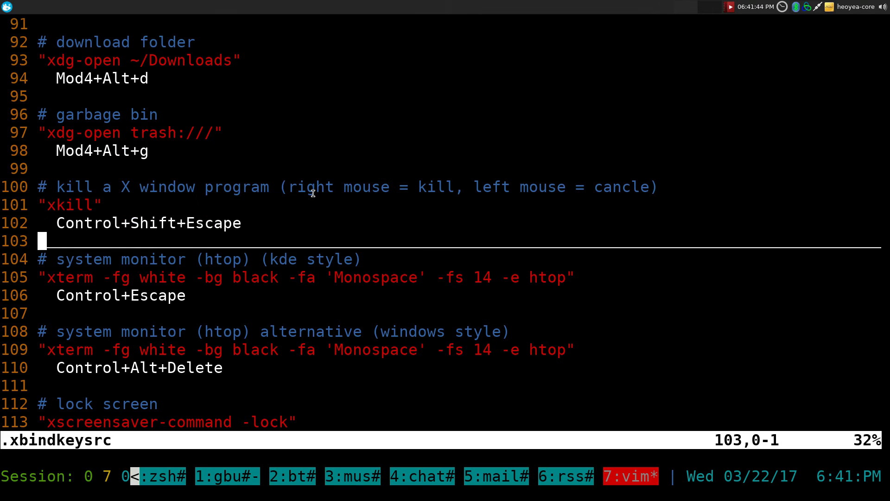
# Collapse the System fold and expand Window Management, showing its Mod3 resize, move and close bindings
pyautogui.scroll(-3, 315, 209)
pyautogui.press('z')
pyautogui.press('c')
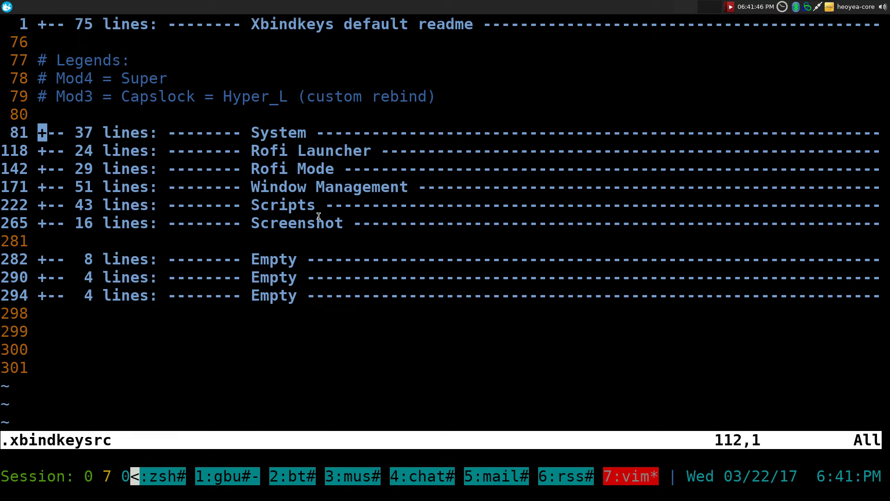
pyautogui.press('j')
pyautogui.press('j')
pyautogui.press('z')
pyautogui.press('o')
pyautogui.press('j')
pyautogui.press('j')
pyautogui.press('j')
pyautogui.press('j')
pyautogui.press('j')
pyautogui.press('j')
pyautogui.press('j')
pyautogui.press('j')
pyautogui.press('j')
pyautogui.press('j')
pyautogui.press('j')
pyautogui.press('j')
pyautogui.press('j')
pyautogui.press('j')
pyautogui.press('j')
pyautogui.press('j')
pyautogui.press('j')
pyautogui.press('j')
pyautogui.press('j')
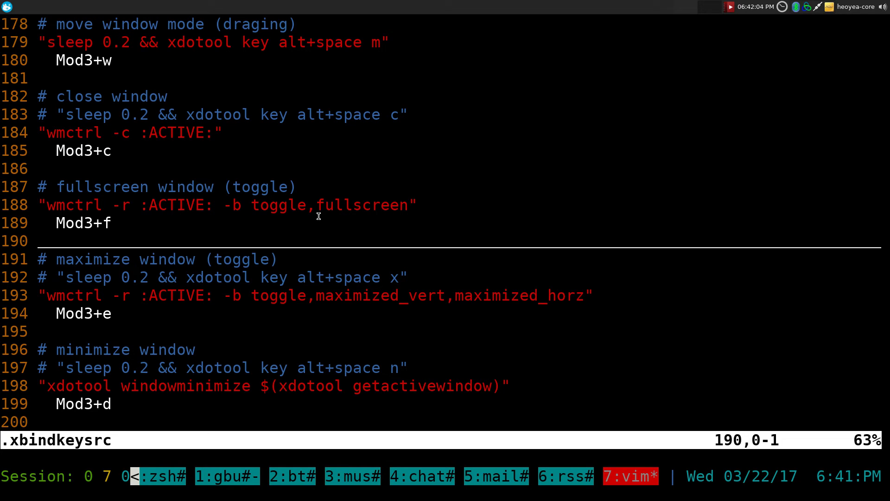
pyautogui.press('super+d')
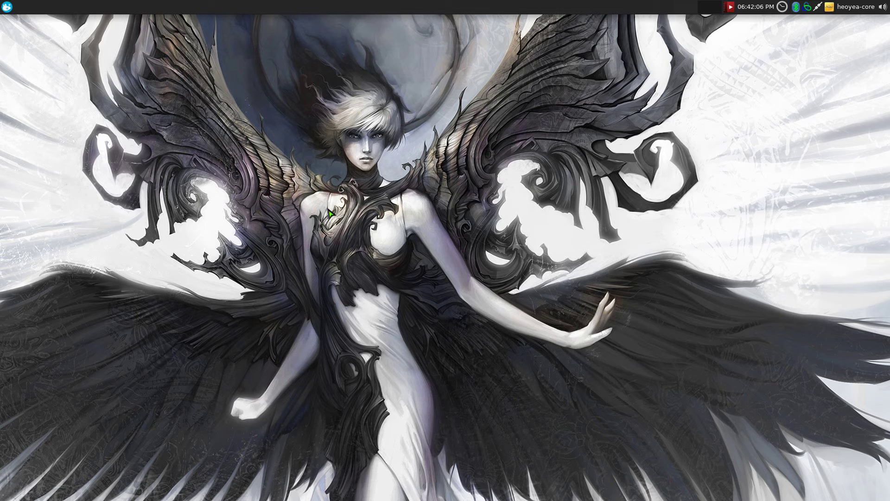
pyautogui.press('super+space')
pyautogui.write('ap')
pyautogui.press('Return')
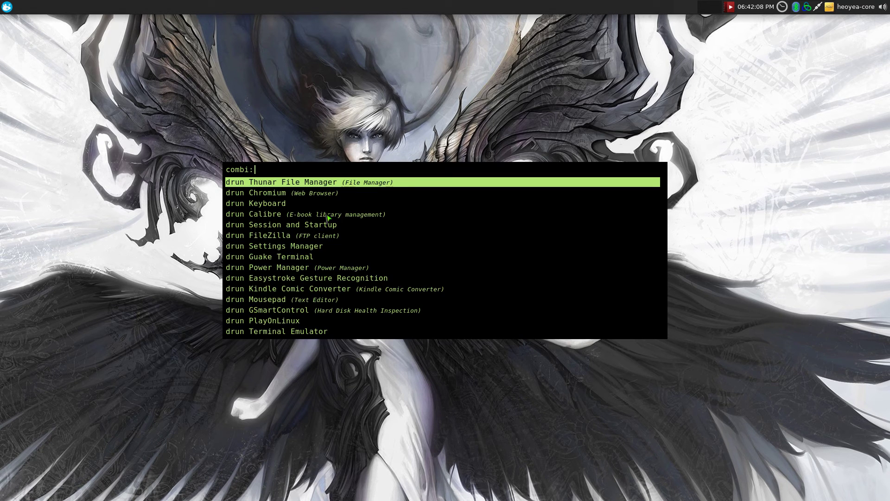
pyautogui.write('key')
pyautogui.press('Return')
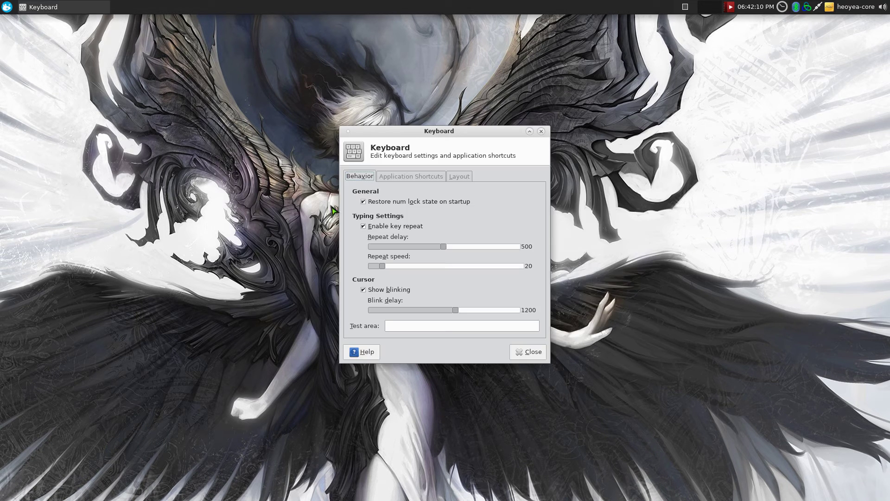
pyautogui.click(411, 178)
pyautogui.moveTo(495, 299); pyautogui.dragTo(594, 349)
pyautogui.click(413, 382)
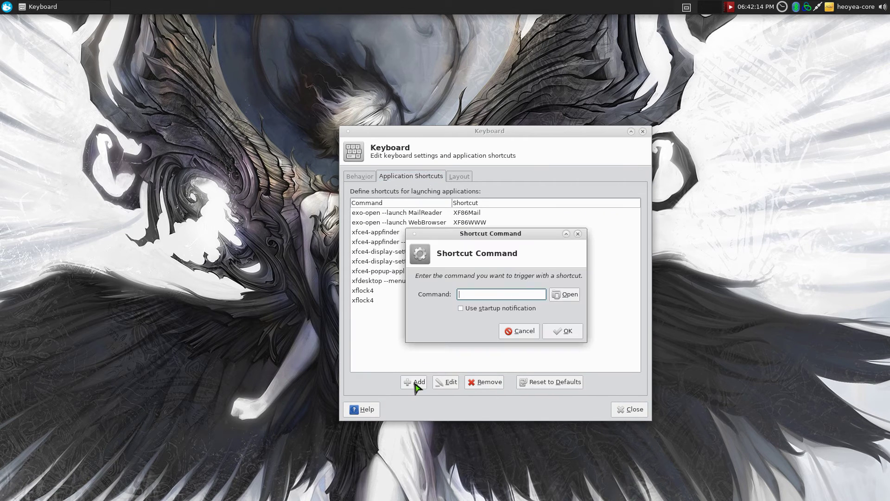
pyautogui.press('F12')
pyautogui.hotkey('ctrl', 'd')
pyautogui.hotkey('ctrl', 'd')
pyautogui.hotkey('ctrl', 'd')
pyautogui.hotkey('ctrl', 'u')
pyautogui.hotkey('ctrl', 'u')
pyautogui.press('F12')
pyautogui.click(530, 331)
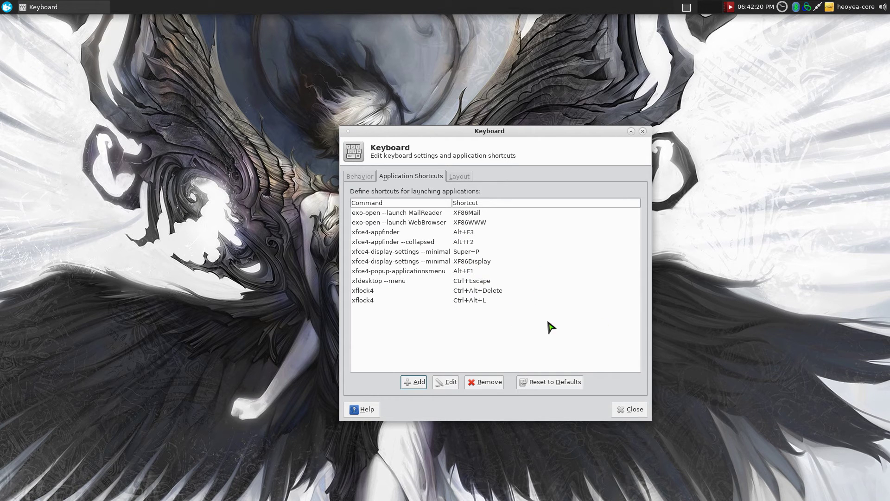
pyautogui.click(626, 410)
pyautogui.press('F12')
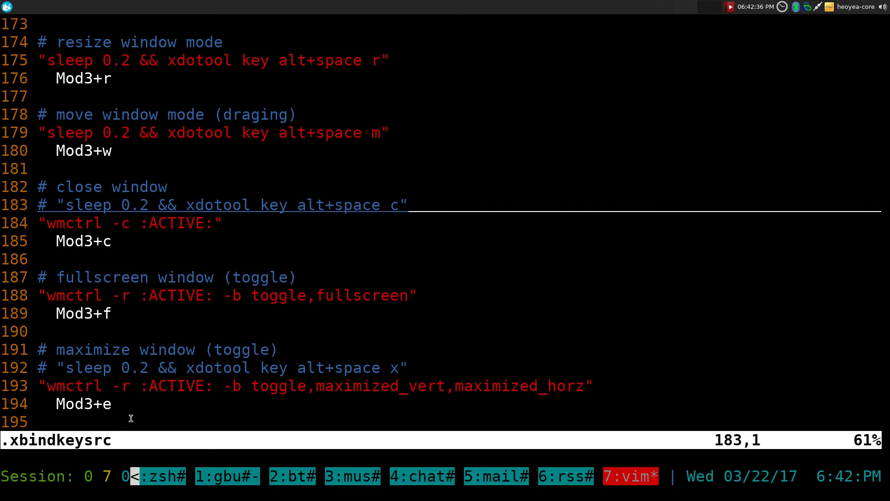
# Open ~/.autostartrc in Vim from a new tmux window with cfg-autostartrc
pyautogui.hotkey('ctrl', 'a')
pyautogui.press('c')
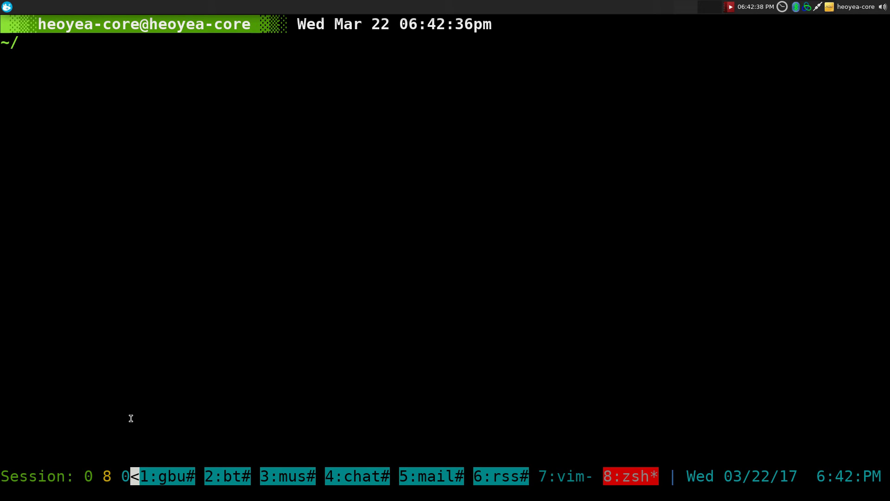
pyautogui.write('c-auto')
pyautogui.press('Tab')
pyautogui.press('Return')
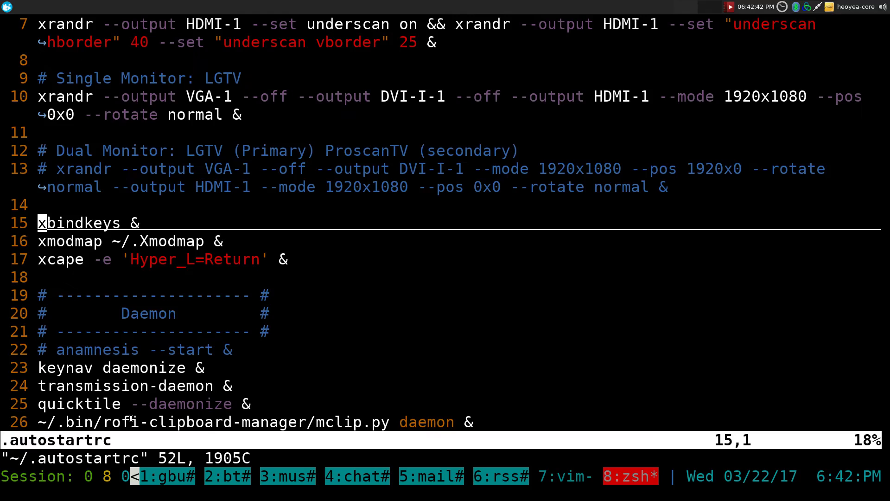
# Highlight the xbindkeys & startup line, line 15, in .autostartrc
pyautogui.press('j')
pyautogui.press('k')
pyautogui.hotkey('shift', 'v')
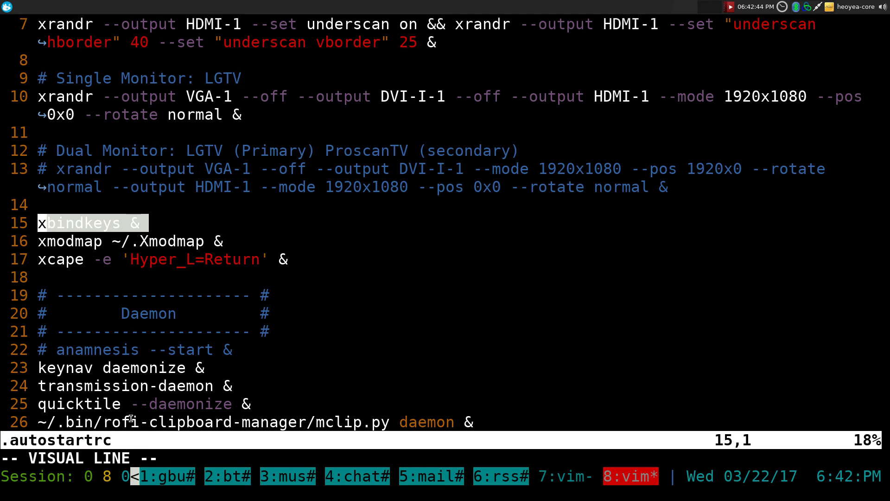
pyautogui.press('Escape')
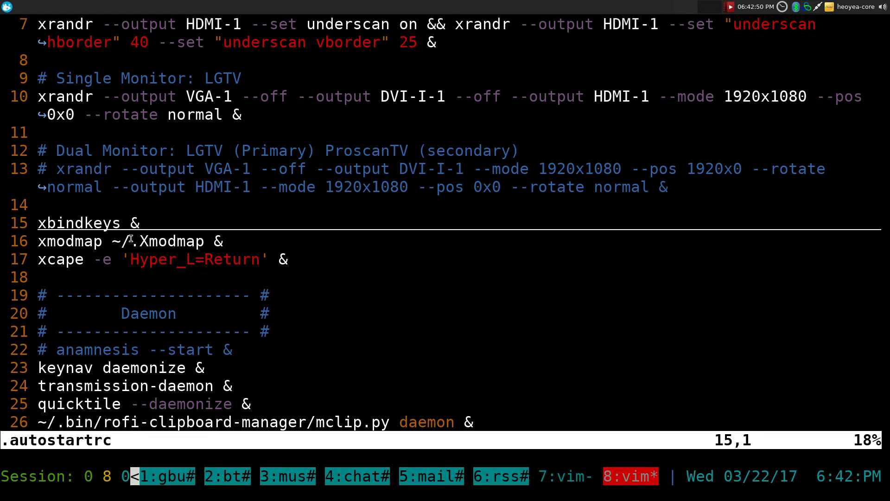
pyautogui.moveTo(38, 223); pyautogui.dragTo(145, 224)
pyautogui.press('super+c')
# Hide the terminal and launch Session and Startup from rofi on its Application Autostart list
pyautogui.press('super+d')
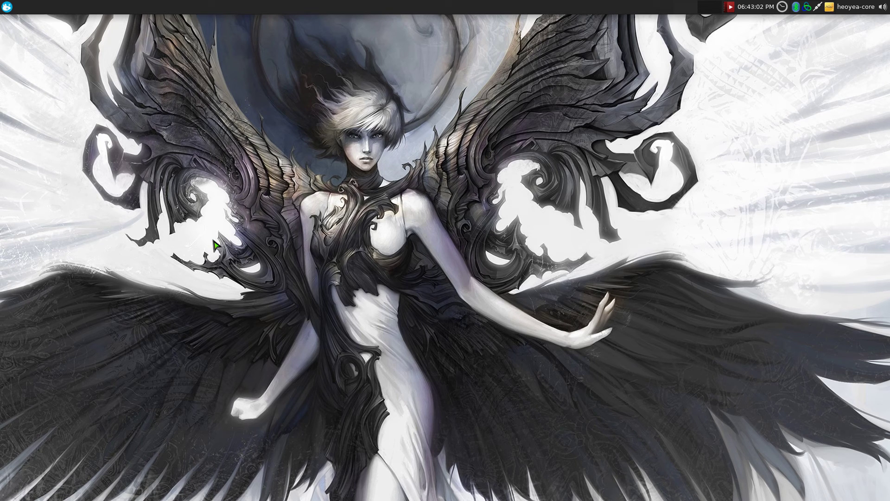
pyautogui.press('super+r')
pyautogui.write('app')
pyautogui.press('Return')
pyautogui.write('star')
pyautogui.press('Return')
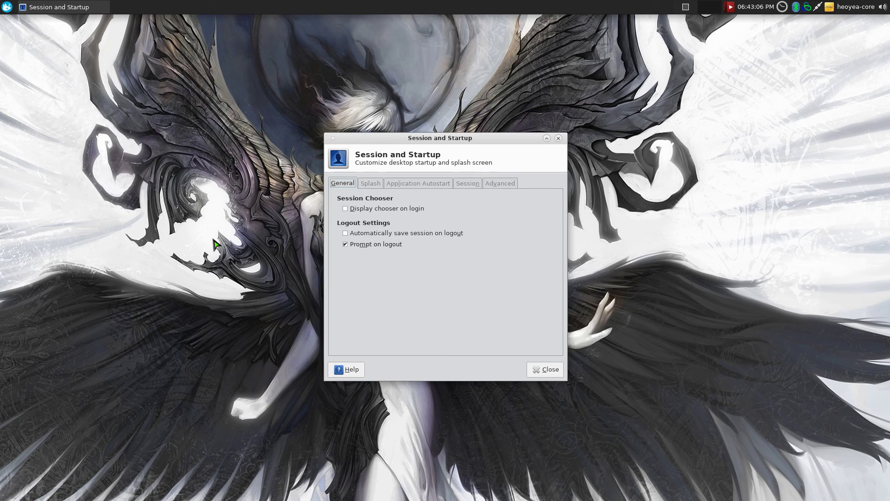
pyautogui.click(401, 184)
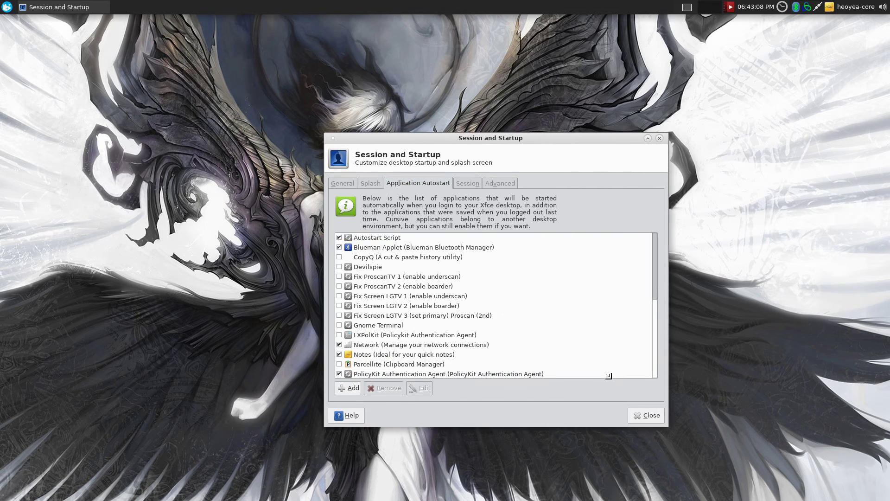
# Add an enabled xbindkeys autostart entry running xbindkeys, close the window, and return to the terminal
pyautogui.click(348, 393)
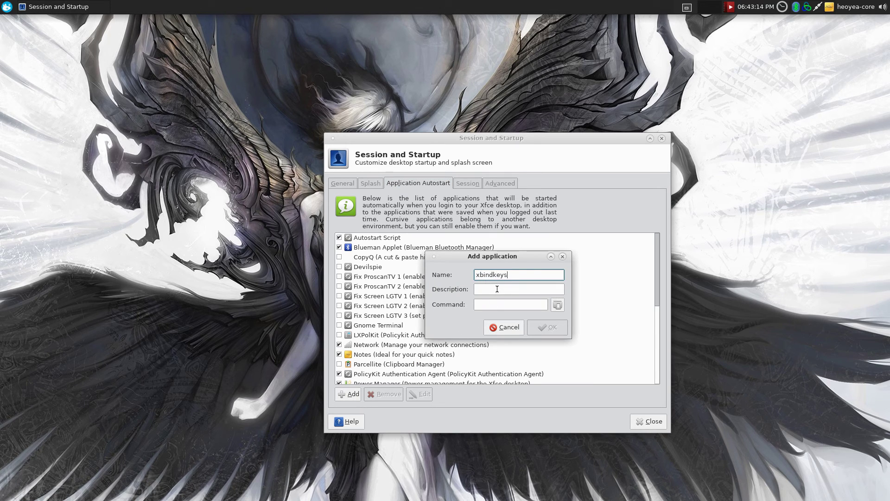
pyautogui.press('Tab')
pyautogui.press('Tab')
pyautogui.write('xbi')
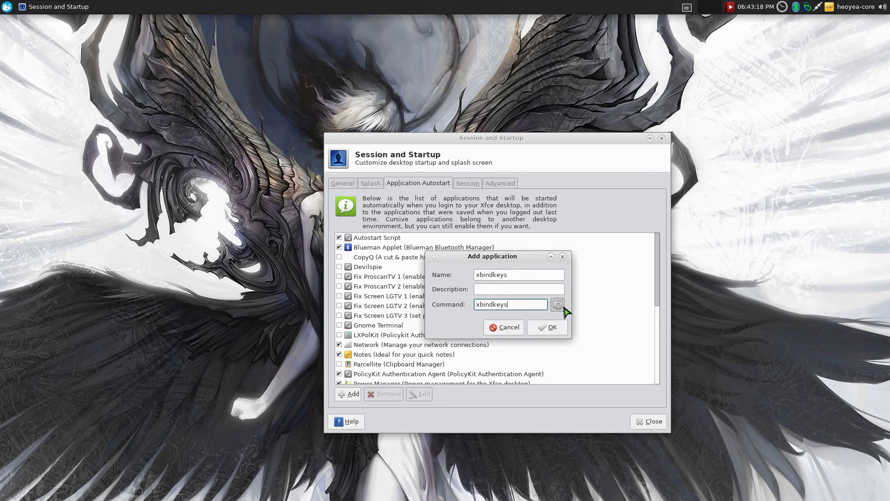
pyautogui.click(558, 326)
pyautogui.scroll(-3, 559, 346)
pyautogui.click(391, 379)
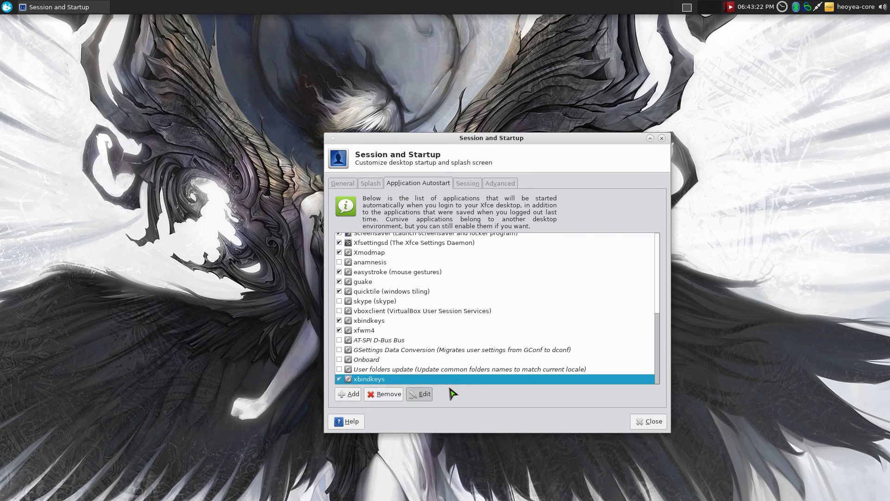
pyautogui.click(640, 422)
pyautogui.press('F12')
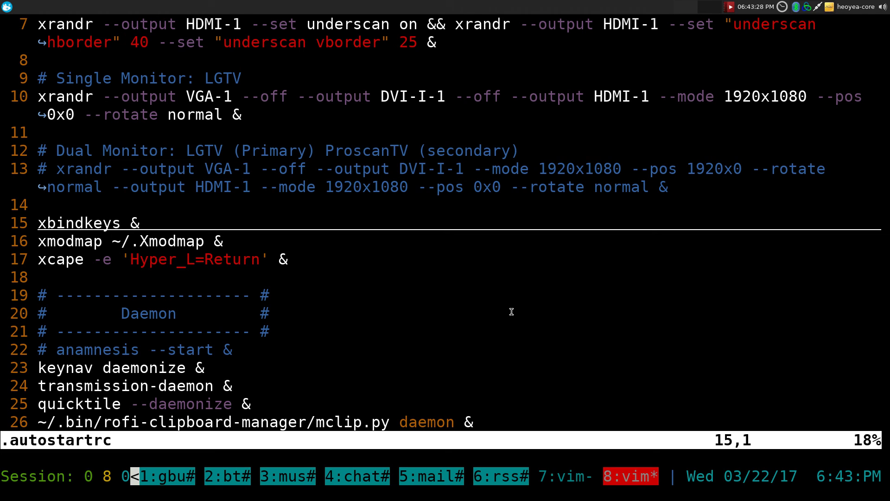
# In a new tmux window, run 'which rld-xbindkeys' to show the function's definition
pyautogui.hotkey('ctrl', 'b')
pyautogui.press('c')
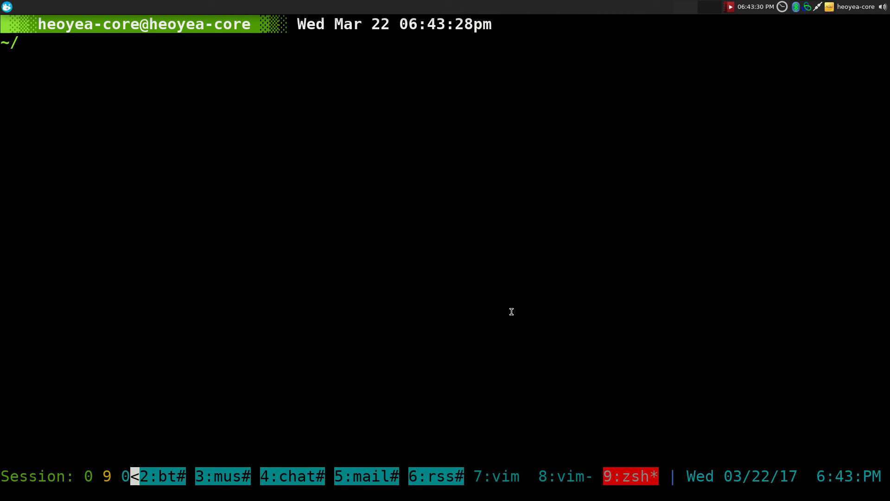
pyautogui.write('which rld')
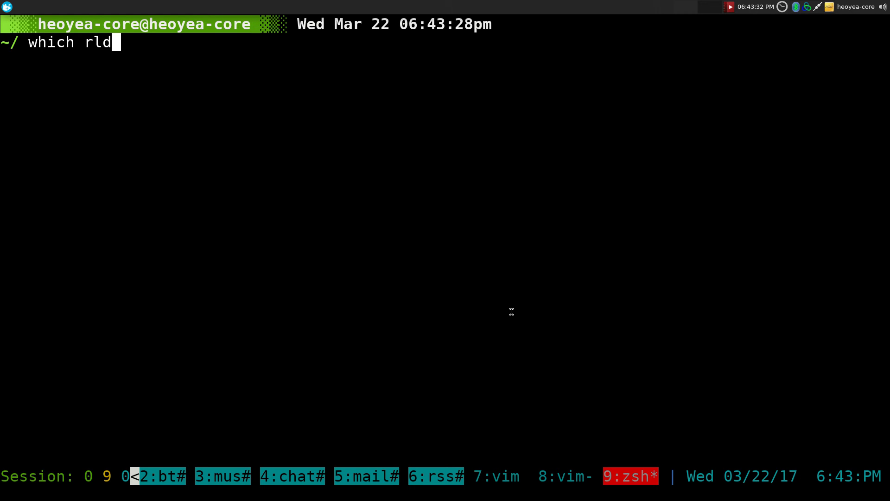
pyautogui.write('-xbi')
pyautogui.press('Tab')
pyautogui.press('Return')
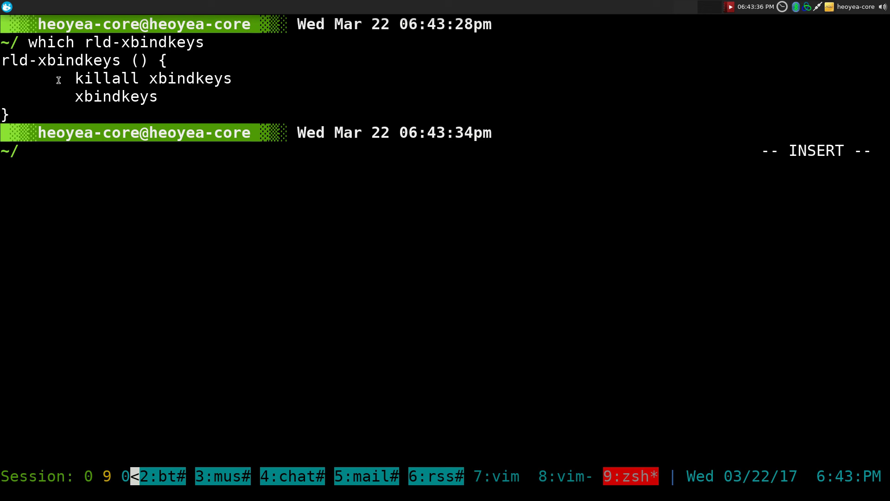
# Paste and run 'killall xbindkeys', then 'xbindkeys', from the function text
pyautogui.moveTo(74, 78); pyautogui.dragTo(231, 79)
pyautogui.middleClick(190, 162)
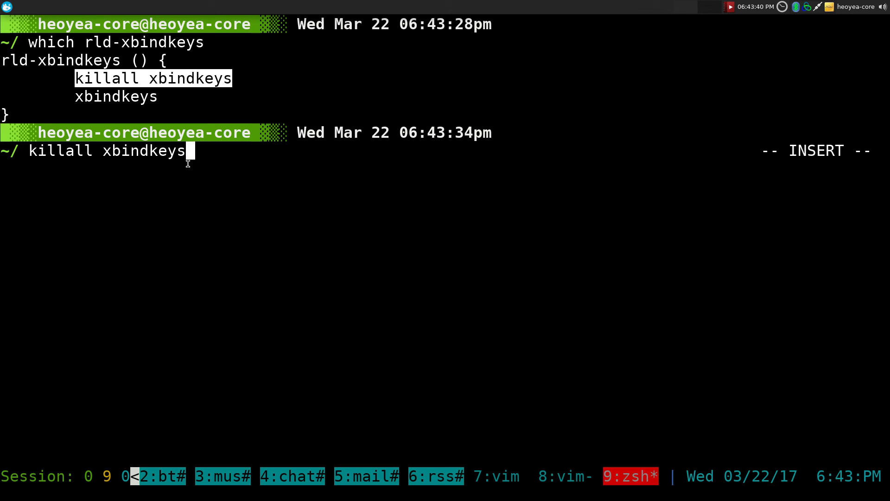
pyautogui.press('Return')
pyautogui.doubleClick(103, 100)
pyautogui.middleClick(134, 183)
pyautogui.press('Return')
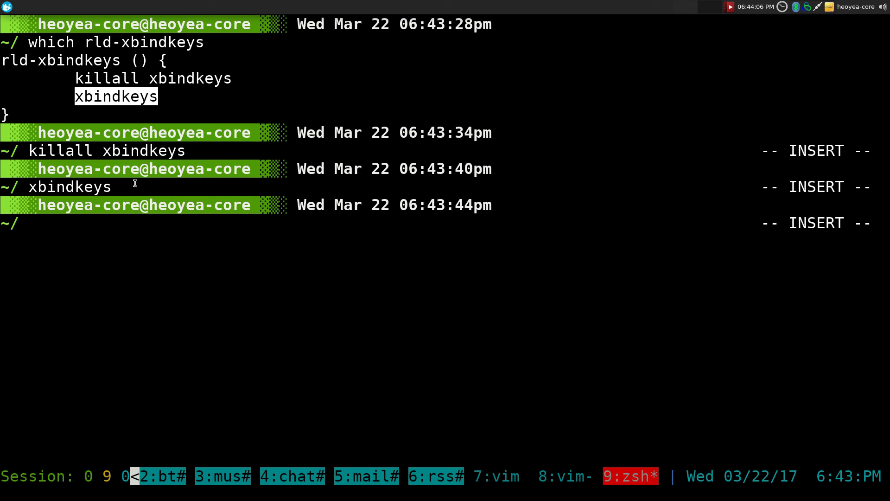
# Toggle the terminal away and back, then close the empty zsh window
pyautogui.press('F12')
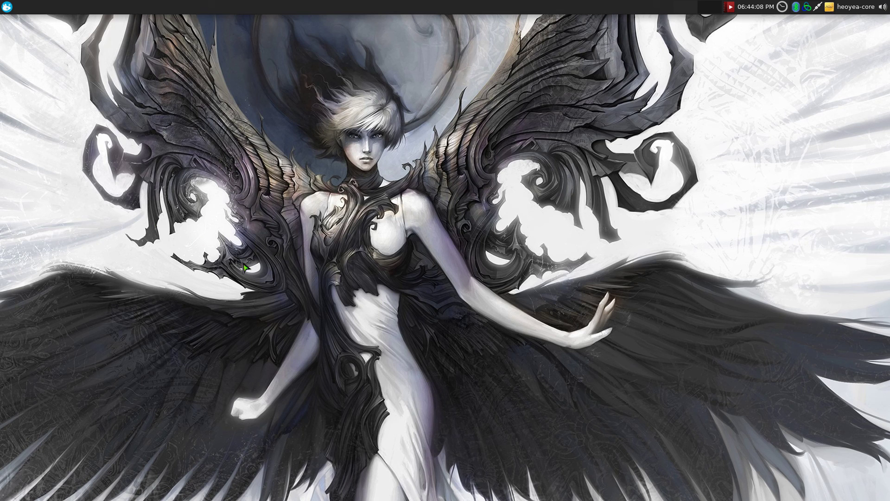
pyautogui.press('F12')
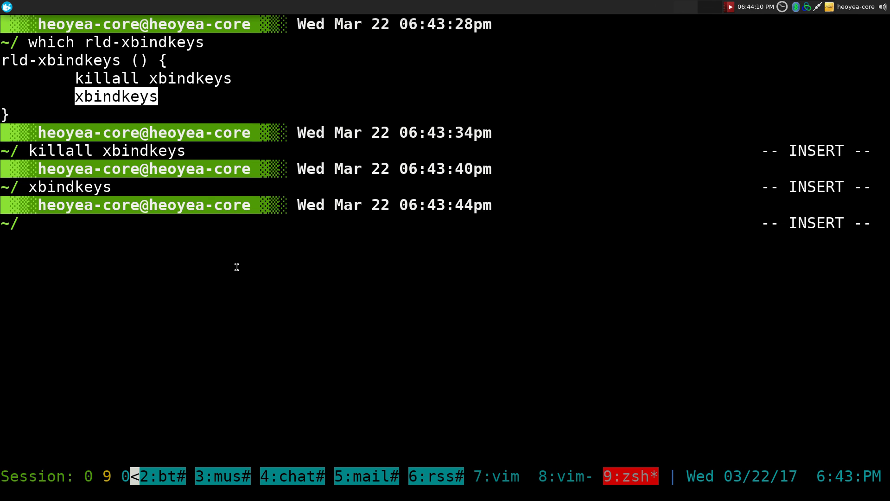
pyautogui.hotkey('ctrl', 'd')
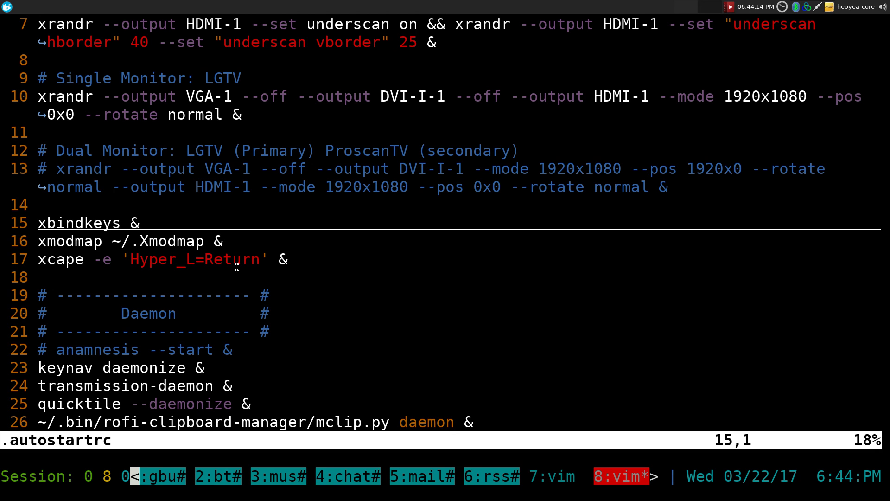
# Switch to the .xbindkeysrc window, then to tmux window 1 with the ffmpeg screencast
pyautogui.hotkey('ctrl', 'b')
pyautogui.press('p')
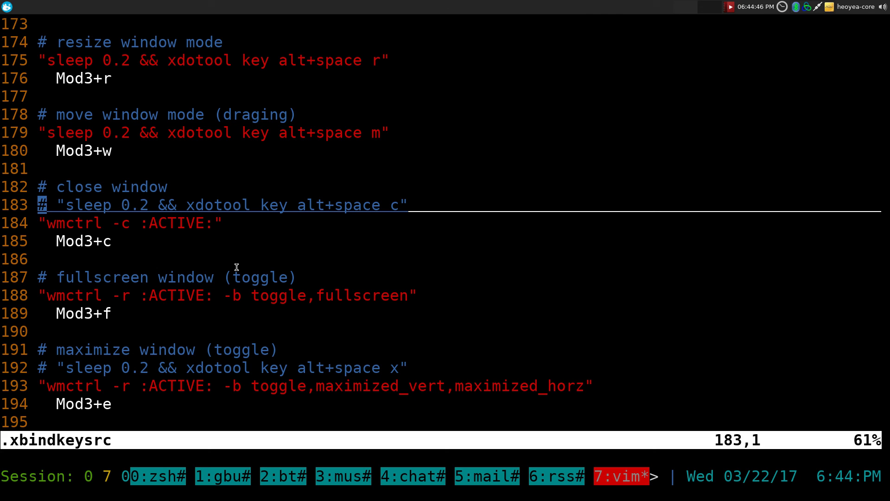
pyautogui.hotkey('ctrl', 'b')
pyautogui.press('1')
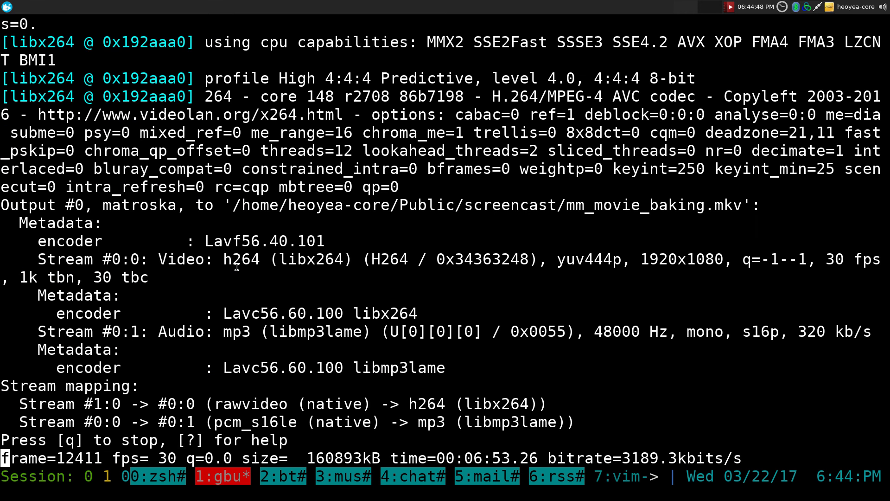